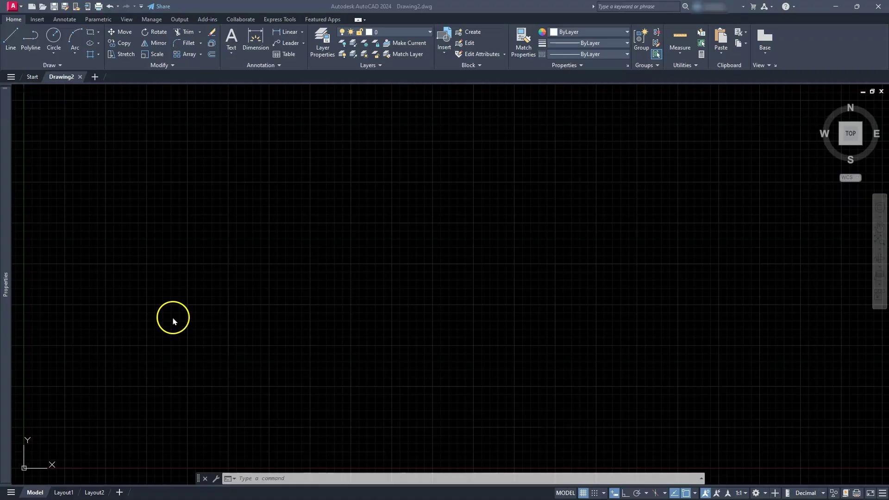
- Turn the grid off and Ortho mode on, and check the active object snap modes
left_click(174, 319)
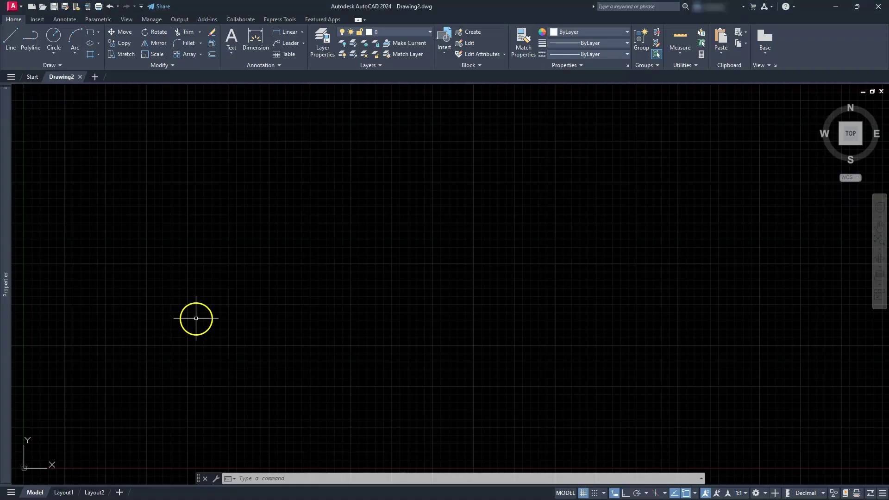
left_click(583, 493)
left_click(625, 493)
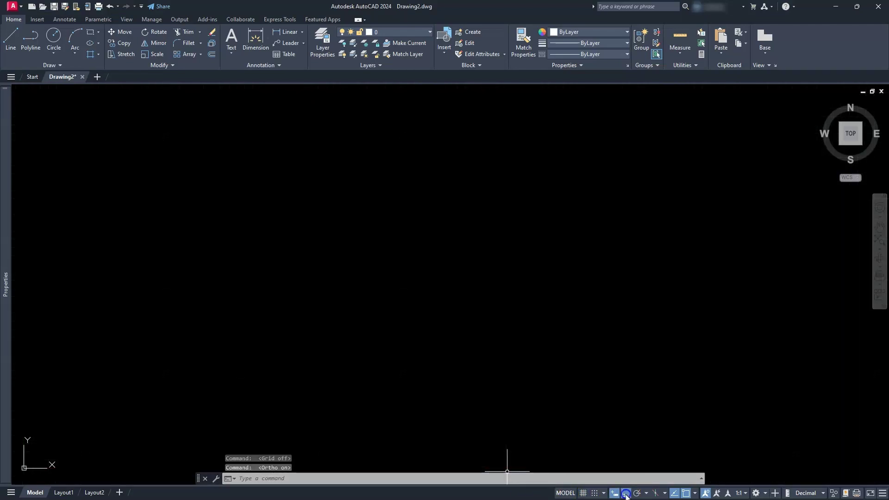
left_click(694, 494)
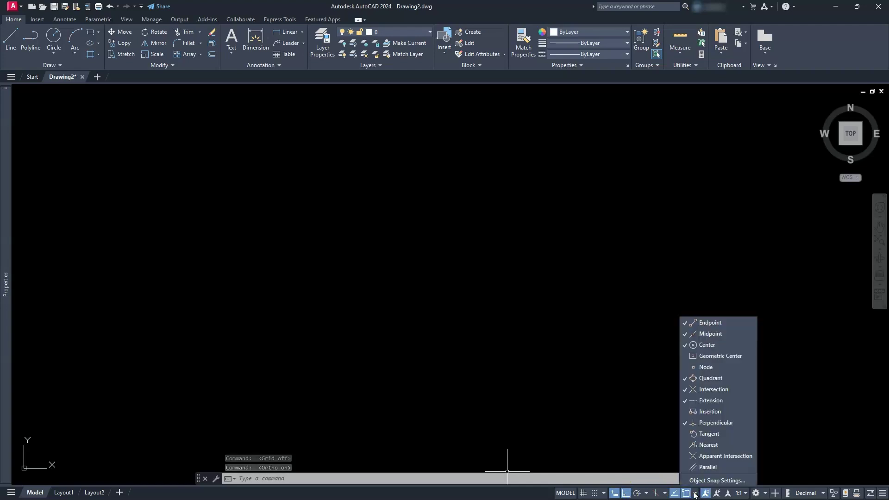
left_click(709, 439)
left_click(424, 330)
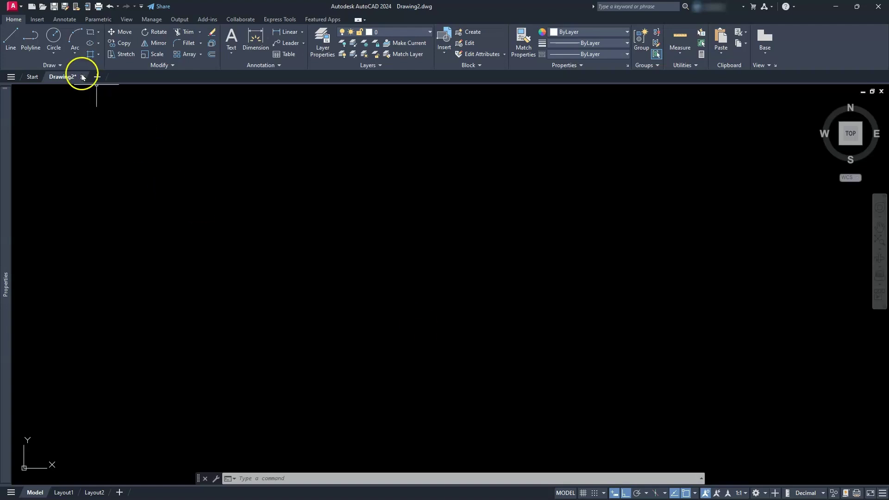
- Draw a circle of diameter 60 centred at the origin (0,0)
left_click(54, 54)
left_click(70, 88)
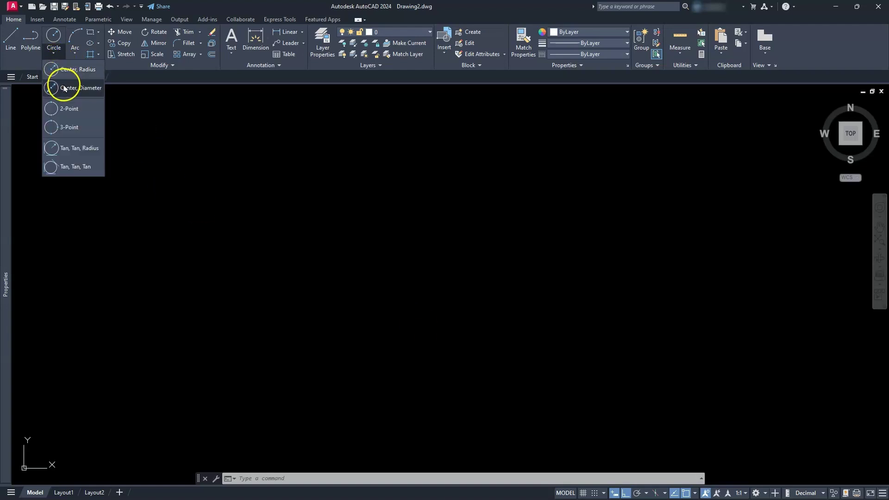
left_click(433, 240)
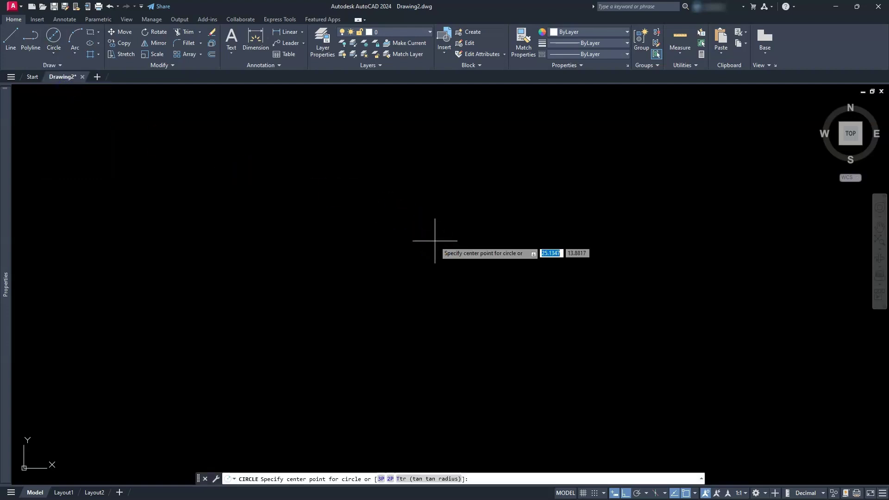
type("0")
key("Tab")
type("0")
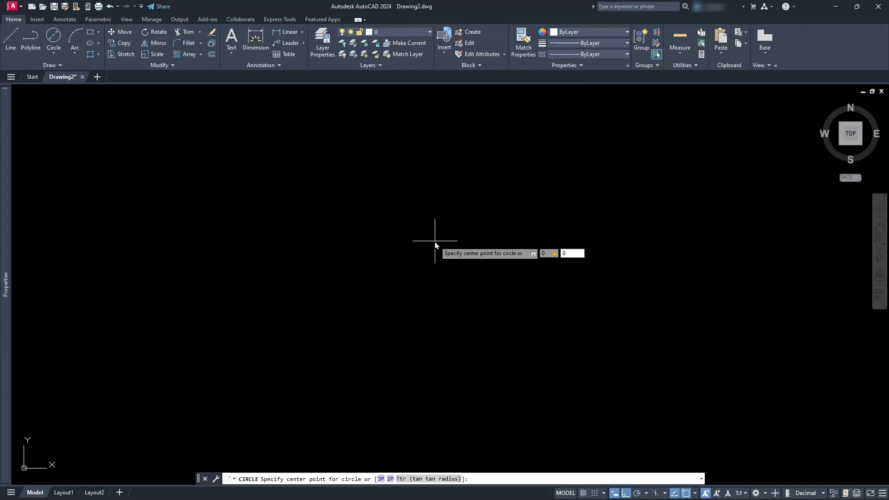
key("Return")
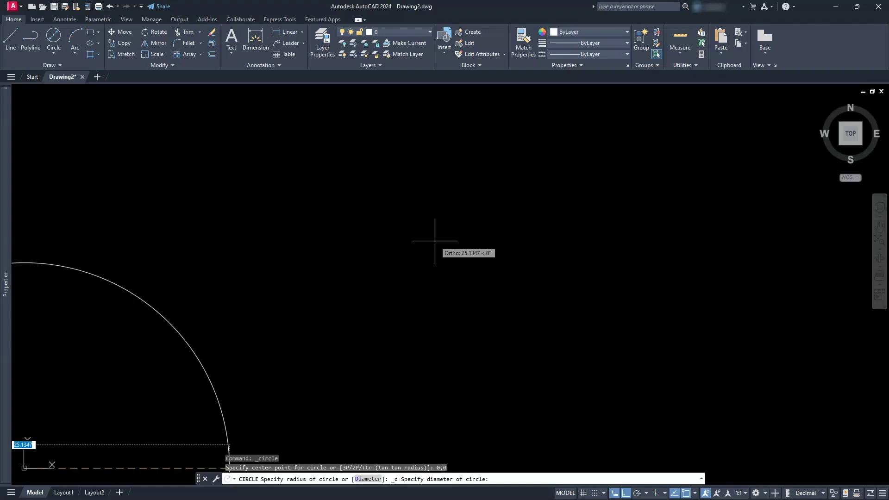
type("60")
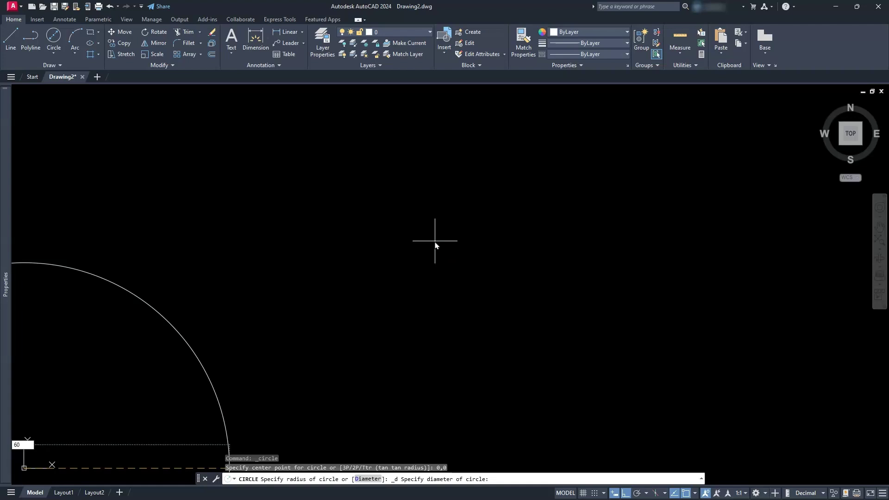
key("Return")
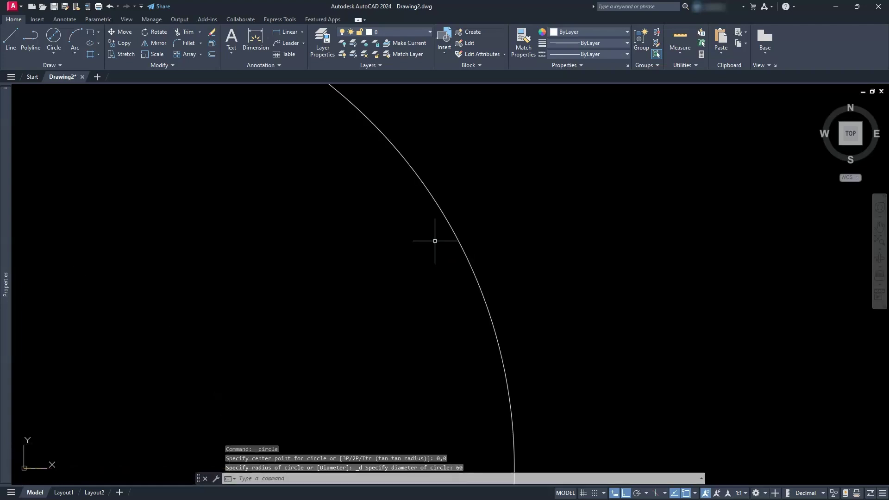
- Draw a concentric inner circle of diameter 40 centred at 0,0
left_click(879, 240)
scroll(453, 256, "down", 6)
middle_click_drag(453, 256, 447, 265)
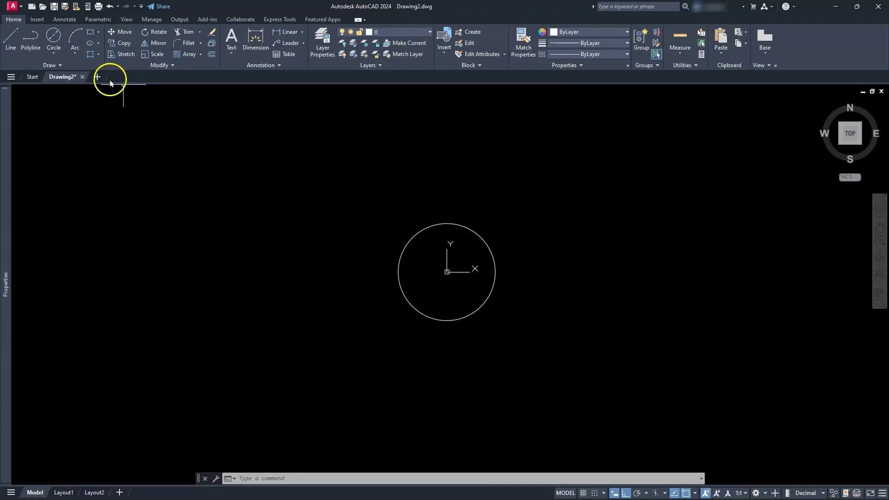
left_click(58, 59)
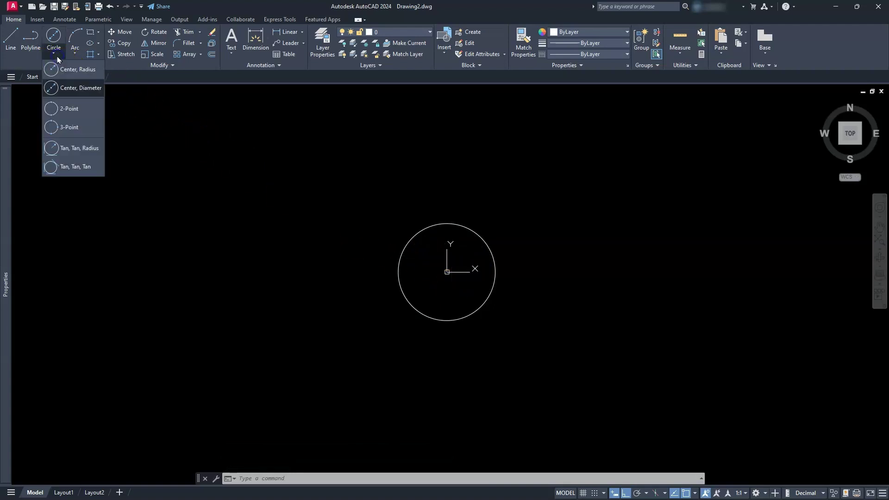
left_click(66, 87)
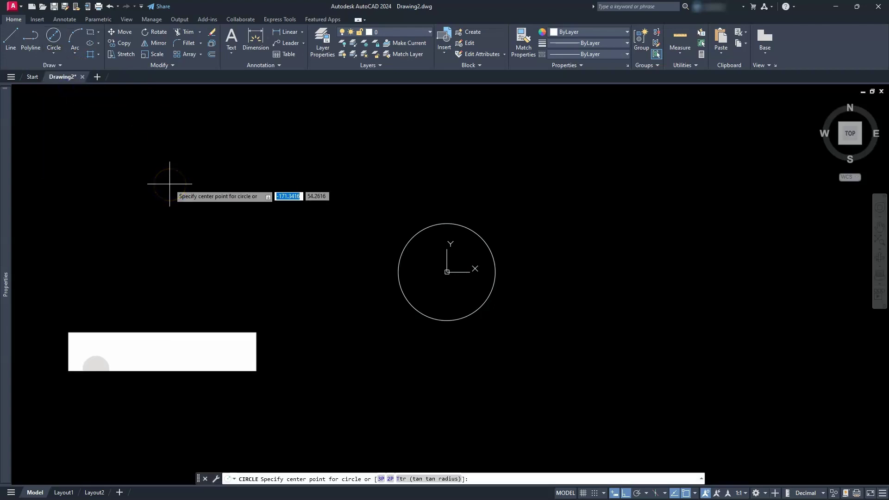
type("0,0")
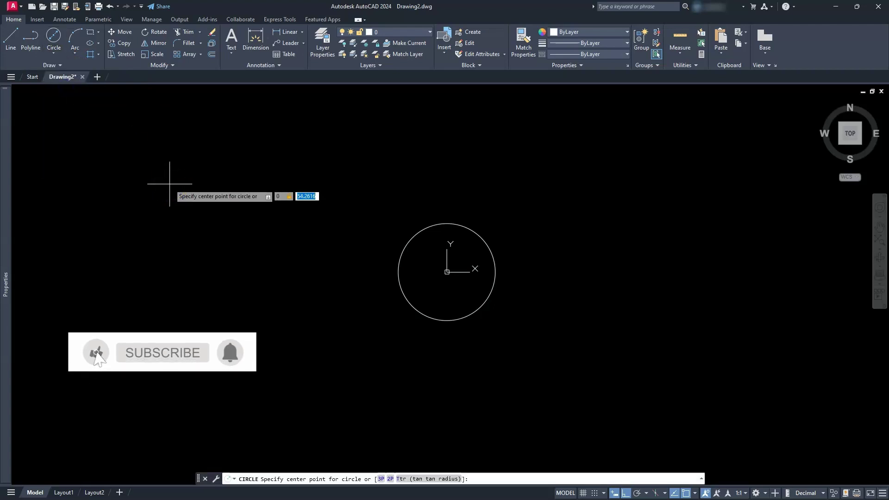
key("Return")
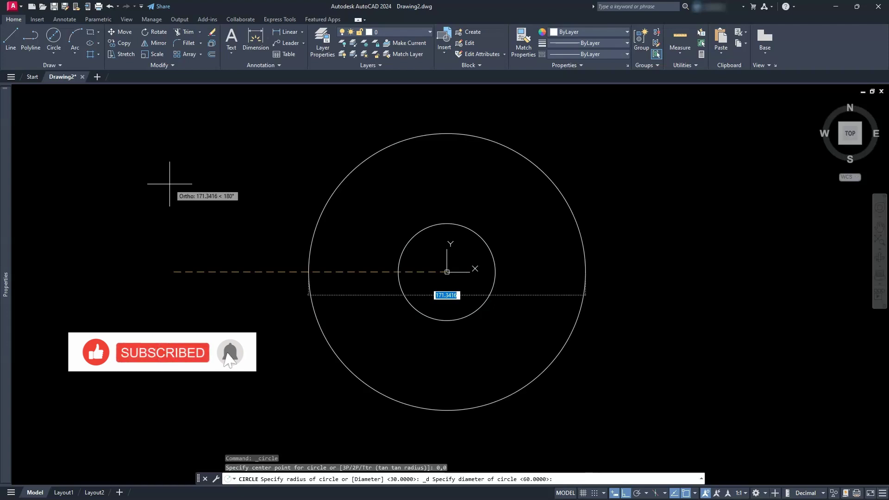
type("40")
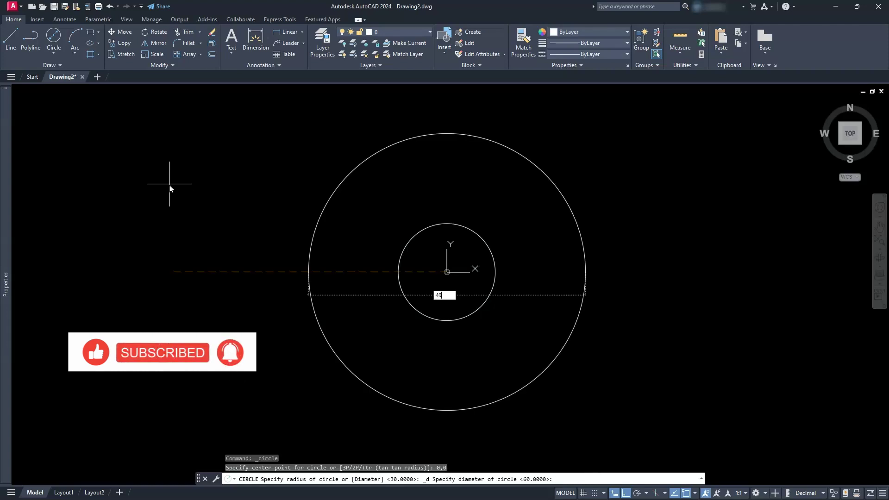
key("Return")
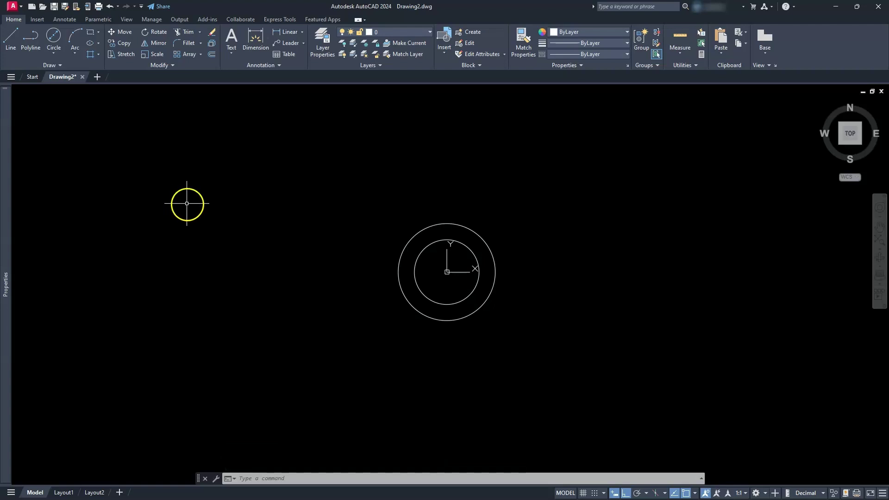
- Check the R80 dimension in the reference PDF and draw a circle of radius 20 centred at 0,80
mouse_move(413, 258)
middle_mouse_down()
mouse_move(367, 307)
mouse_move(359, 337)
middle_mouse_up()
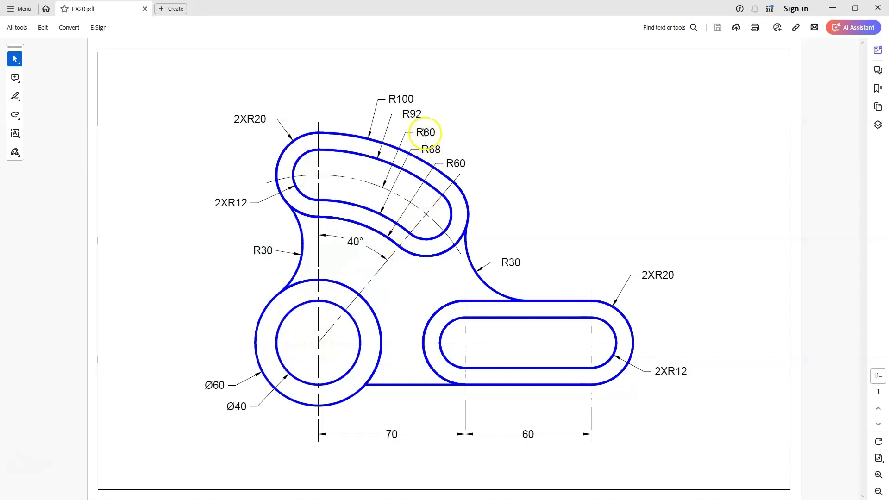
left_click_drag(417, 132, 437, 132)
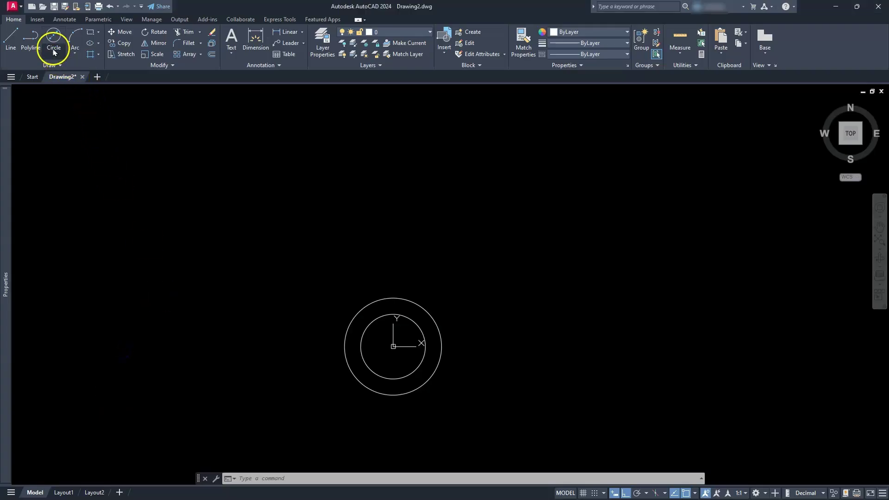
left_click(53, 52)
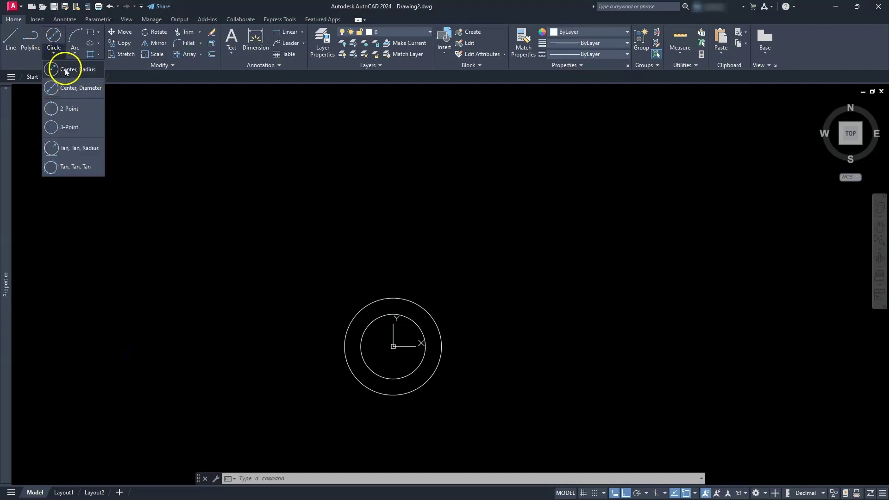
left_click(64, 70)
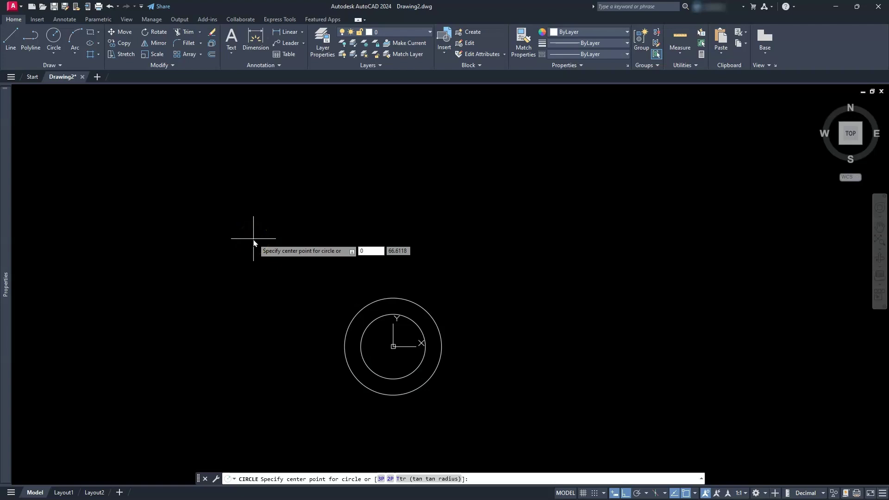
key("Tab")
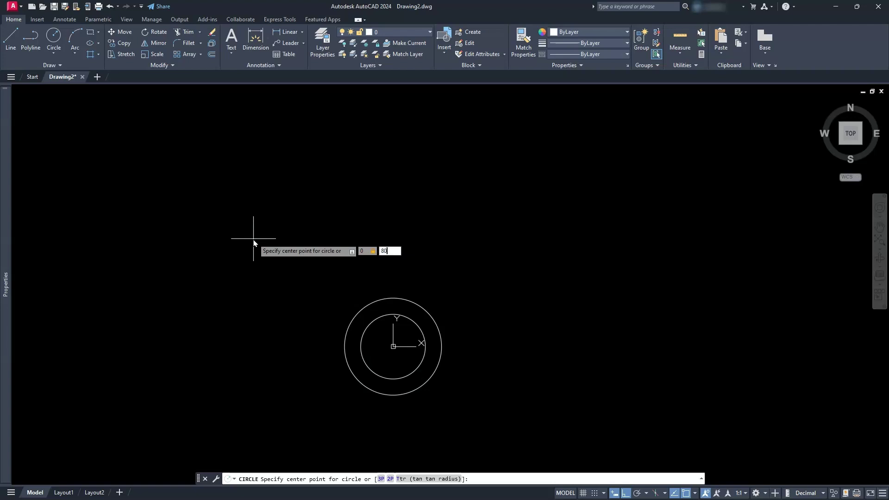
key("Return")
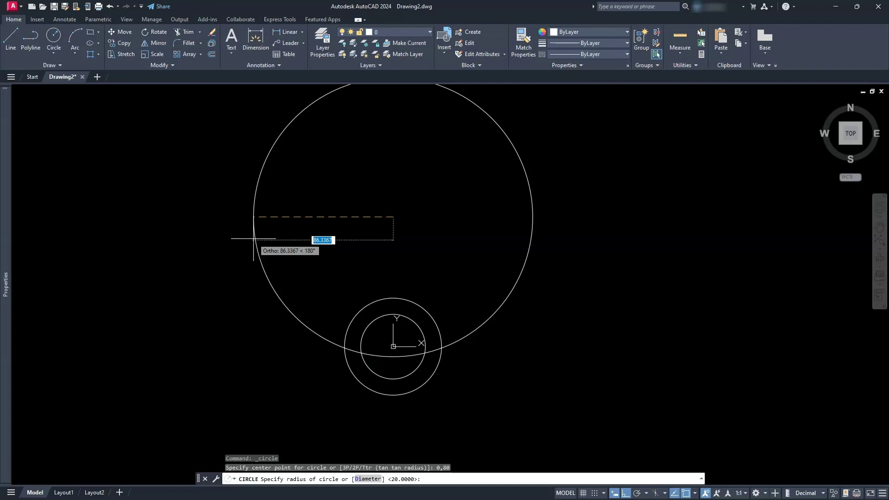
type("20")
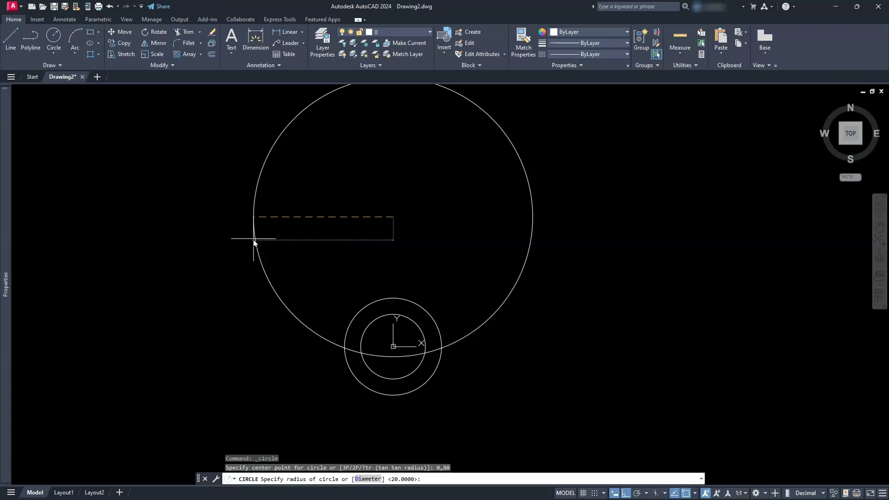
key("Return")
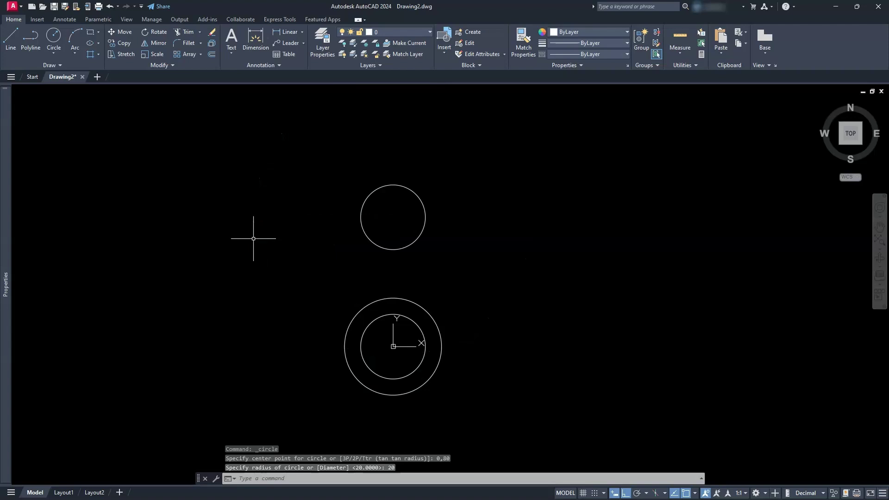
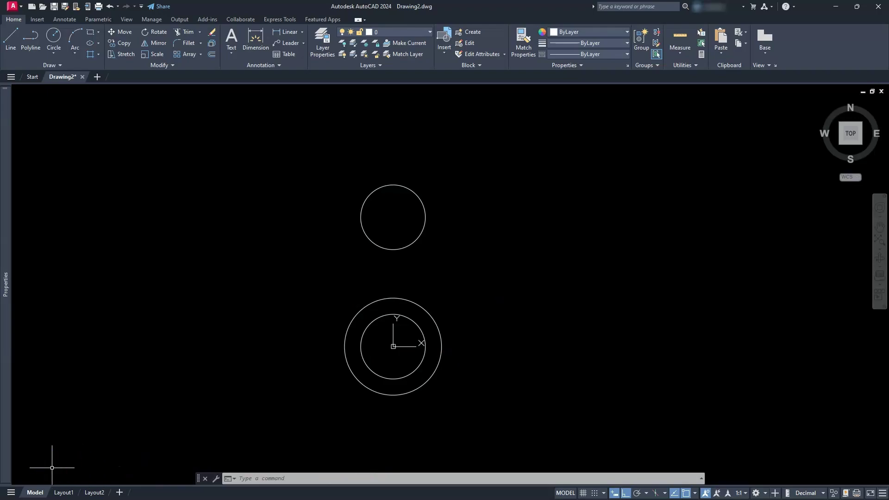
- Switch to EX20.pdf and examine the radius and angle dimensions locating the curved slot's second centre
key("alt+Tab")
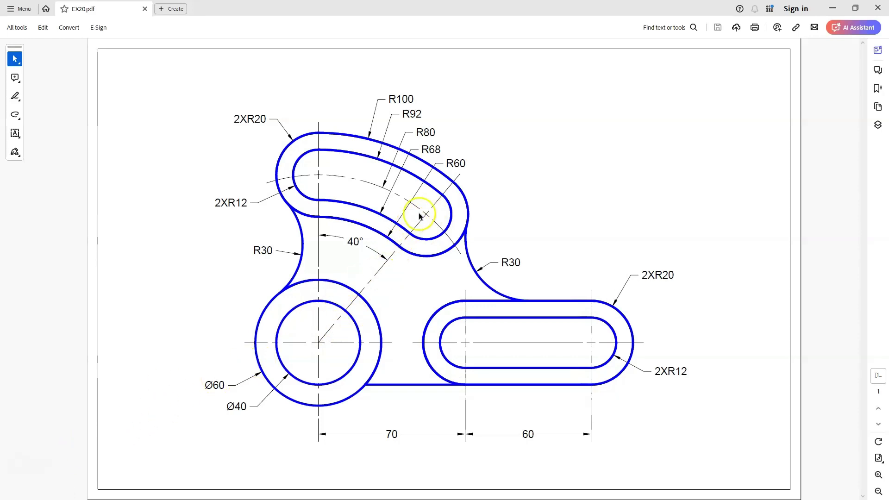
left_click_drag(417, 132, 436, 132)
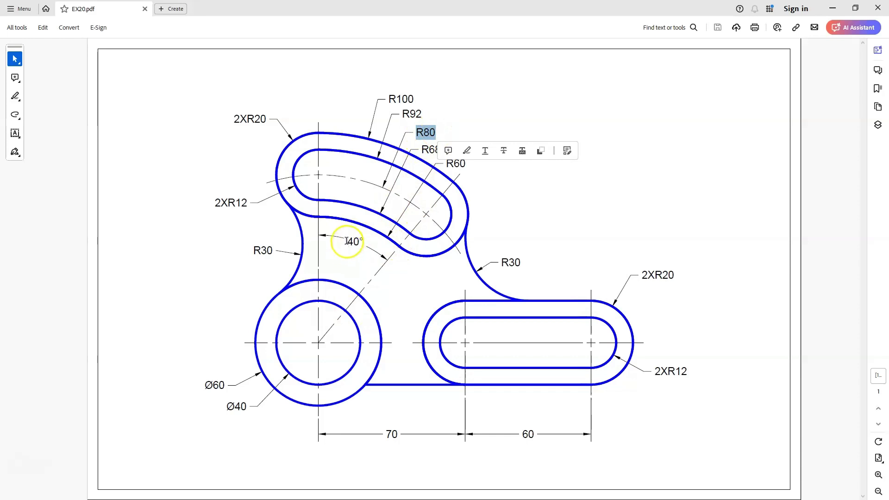
left_click_drag(346, 242, 361, 240)
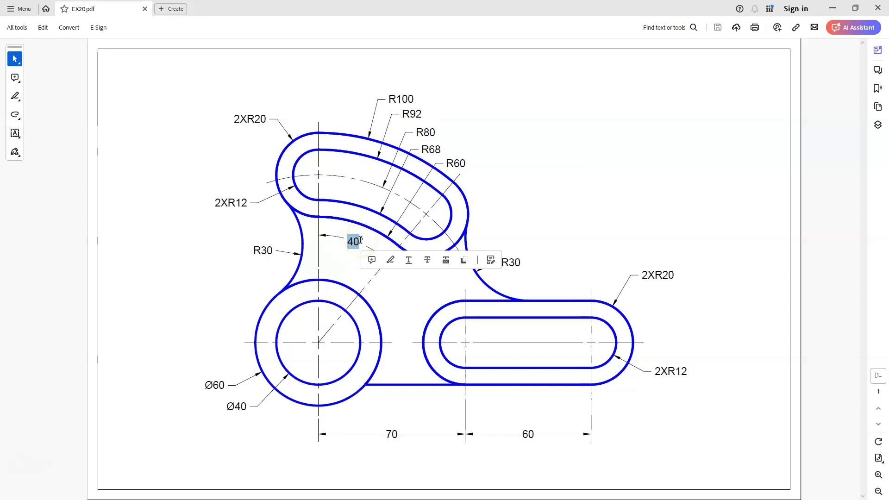
right_click(360, 239)
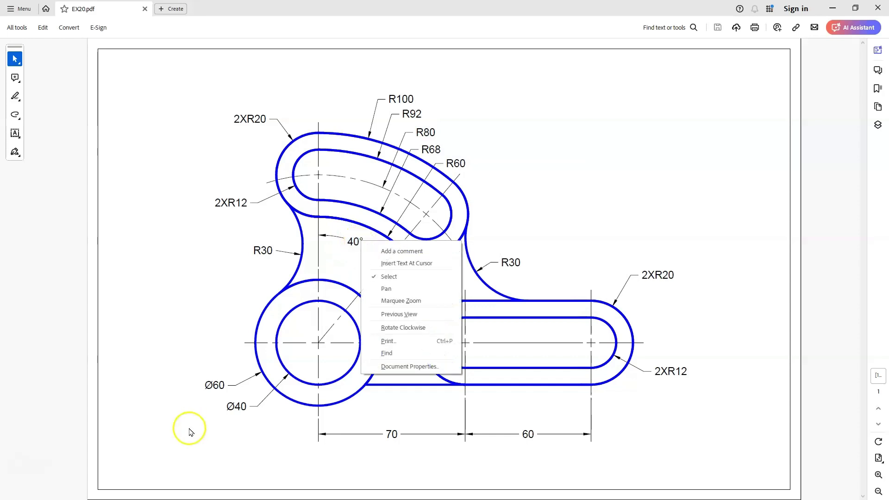
left_click(145, 429)
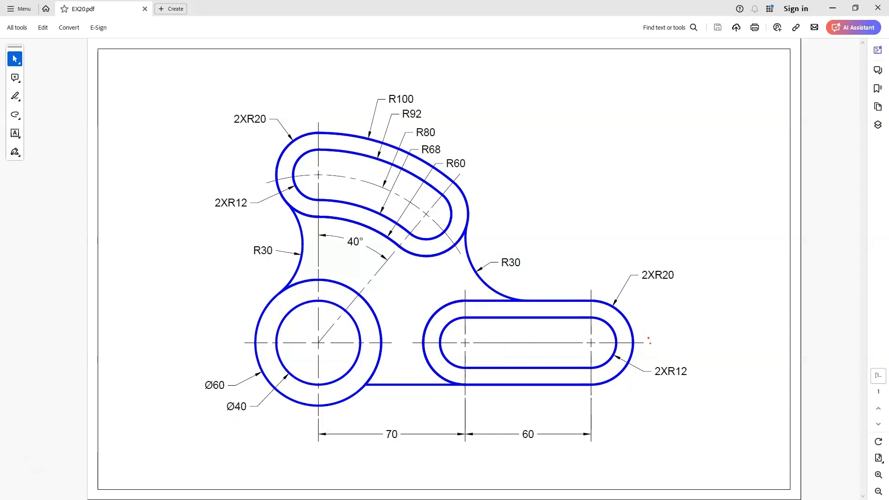
- Mark 0° at the horizontal centreline, sketch the 50° angle up to the inclined centreline, and underline R80 on the reference drawing
mouse_move(649, 338)
left_mouse_down()
mouse_move(649, 354)
mouse_move(660, 354)
mouse_move(650, 337)
left_mouse_up()
left_click_drag(665, 333, 660, 331)
left_click_drag(384, 262, 403, 284)
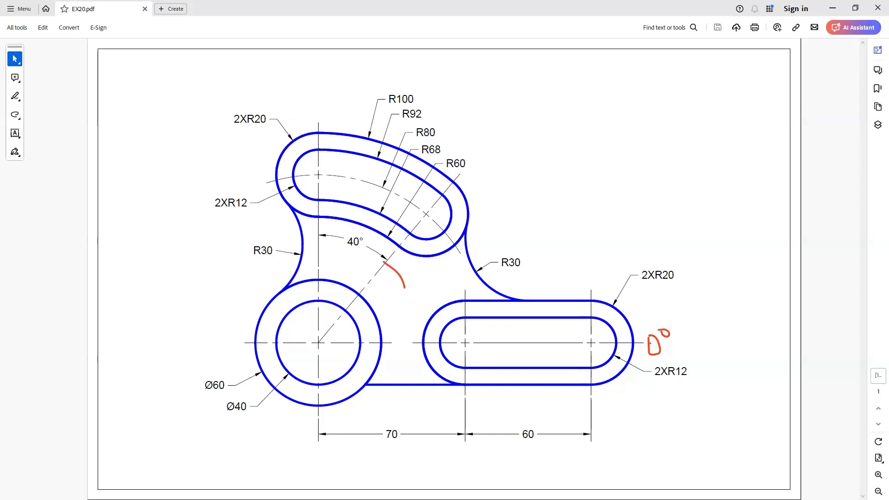
left_click_drag(418, 339, 416, 317)
mouse_move(319, 321)
left_mouse_down()
mouse_move(335, 327)
mouse_move(337, 340)
left_mouse_up()
left_click_drag(401, 296, 405, 315)
mouse_move(412, 300)
left_mouse_down()
mouse_move(413, 309)
mouse_move(419, 303)
left_mouse_up()
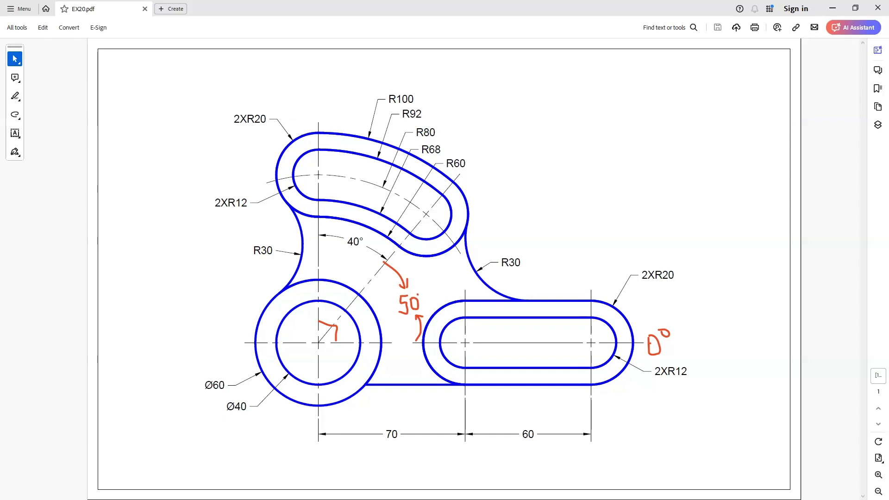
left_click_drag(419, 293, 419, 296)
left_click_drag(420, 140, 435, 138)
- Switch to AutoCAD and draw a circle of radius 20 centred at polar coordinates 80<50 from the origin
key("alt+Tab")
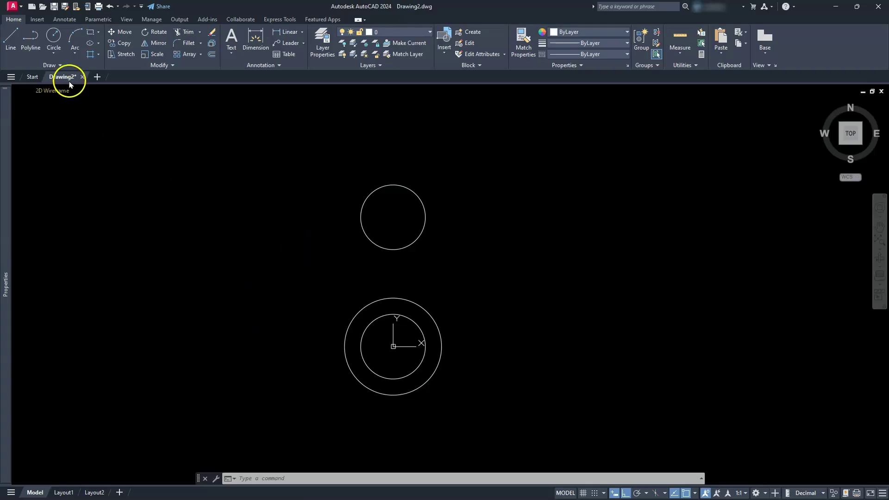
left_click(53, 52)
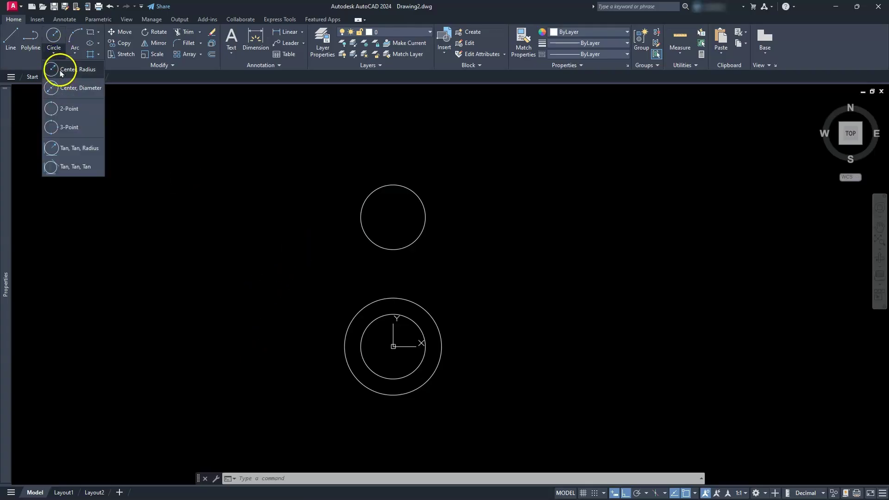
left_click(59, 70)
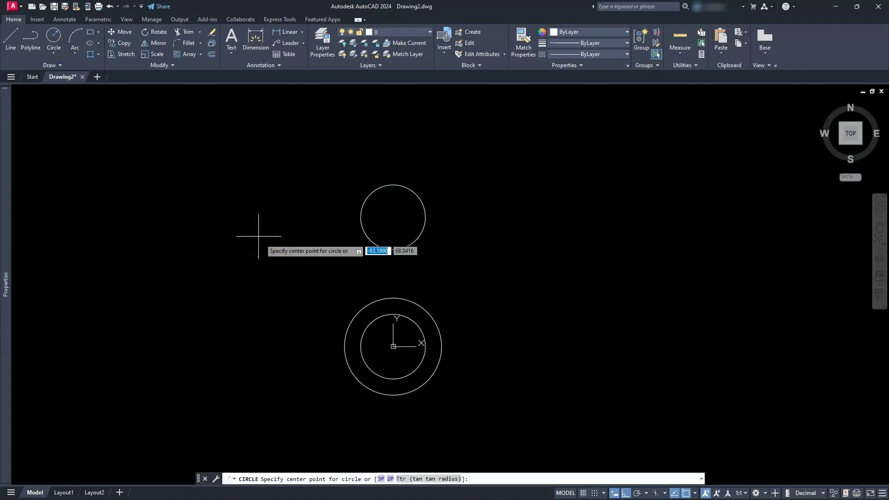
type("80")
key("Tab")
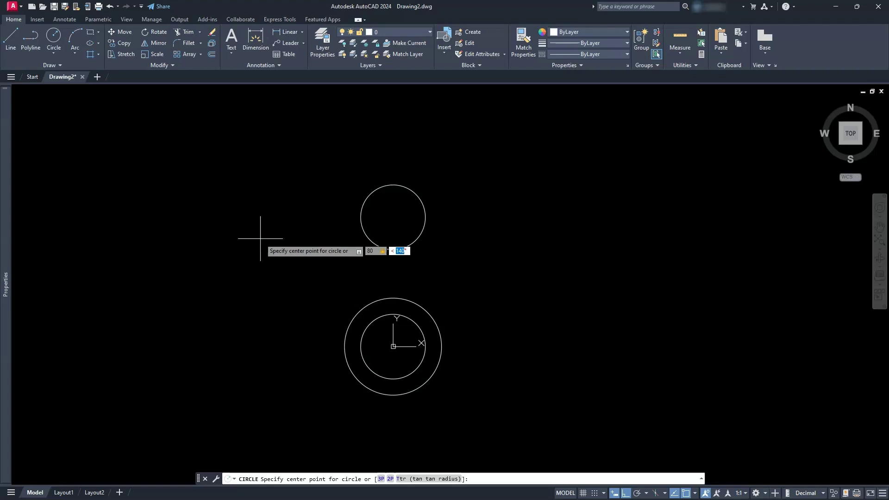
type("50")
key("Return")
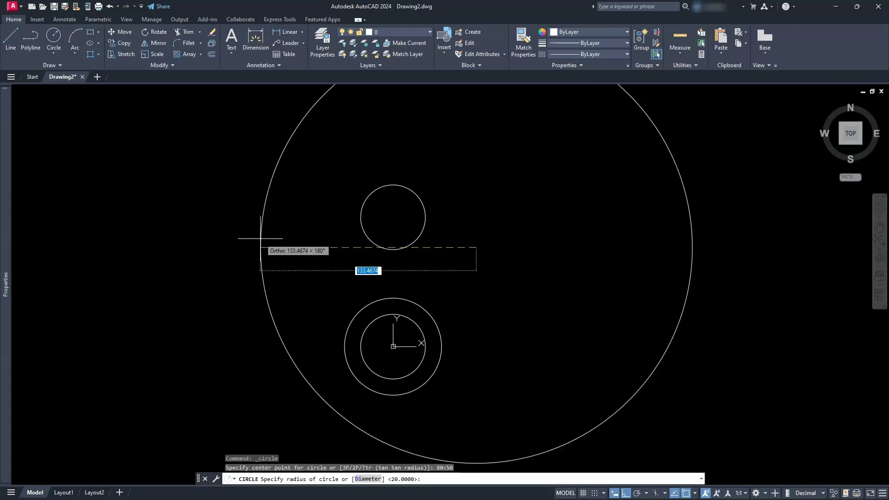
key("Return")
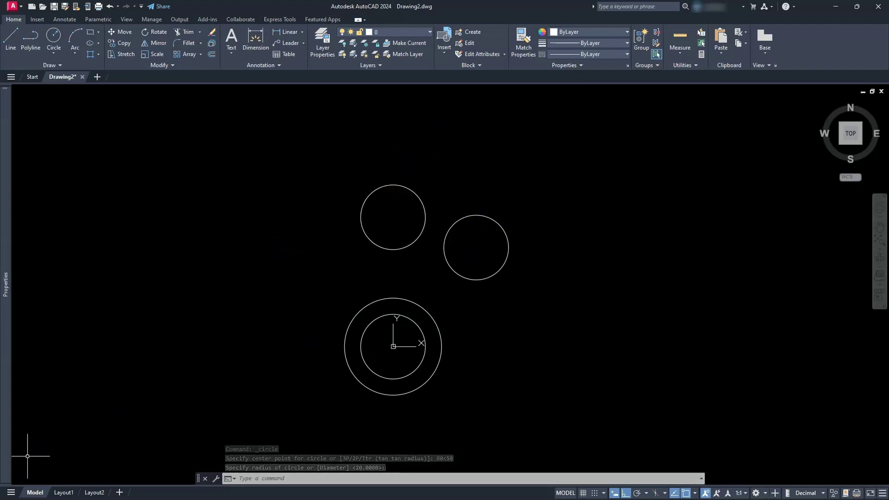
- Switch to EX20.pdf and check the R100 dimension, marking the arc's start above the vertical centreline and its centre
key("alt+Tab")
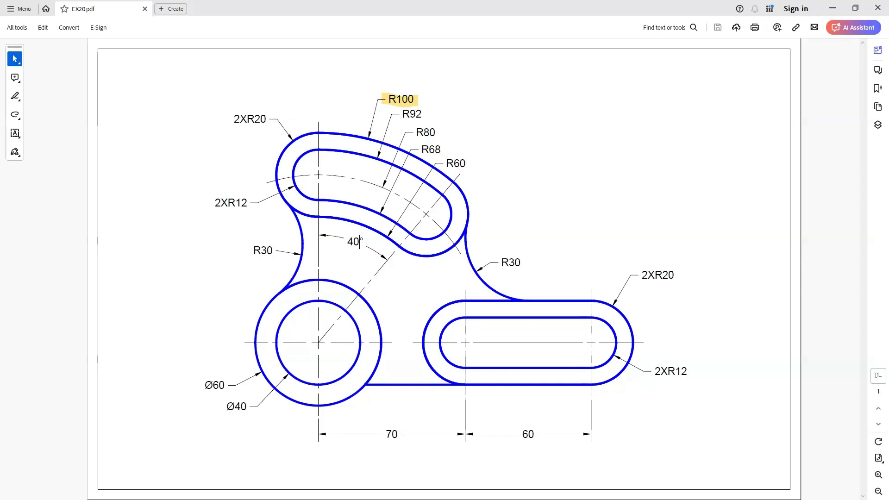
left_click_drag(312, 132, 325, 138)
left_click_drag(309, 340, 329, 350)
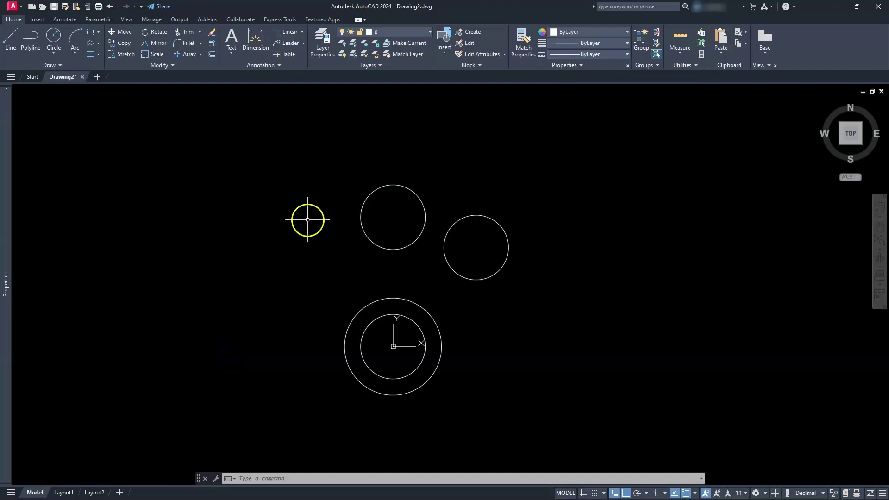
- Draw a circle of radius 100 centred at the origin, passing through the top quadrant of the circle at 0,80
left_click(54, 54)
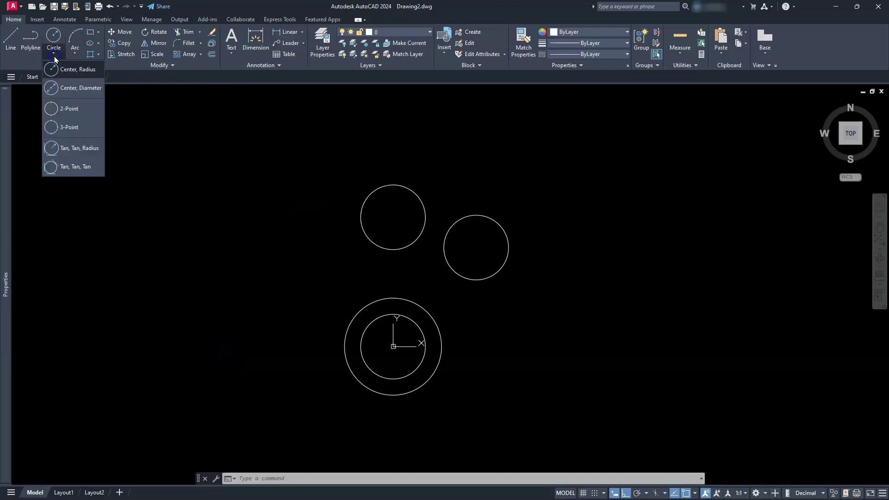
left_click(59, 71)
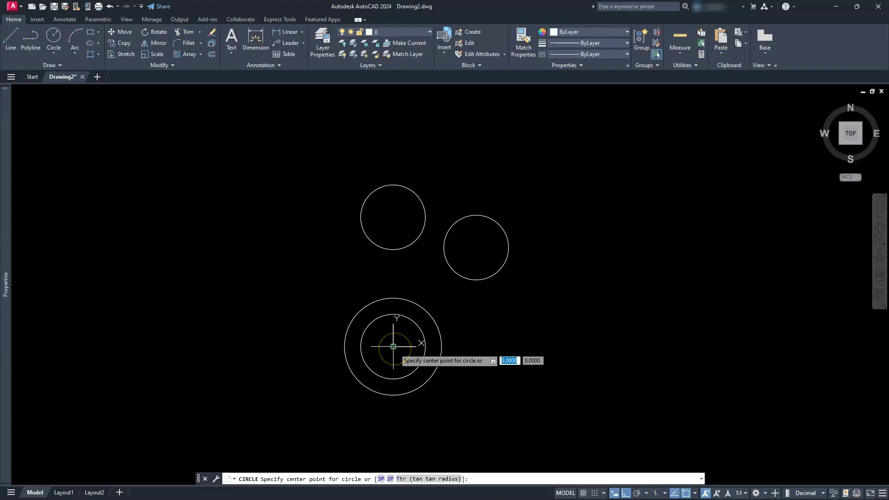
left_click(393, 346)
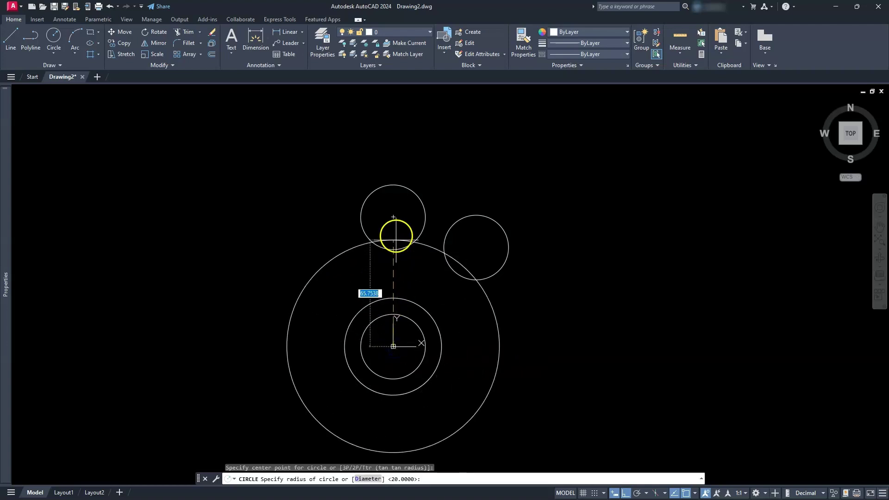
left_click(393, 184)
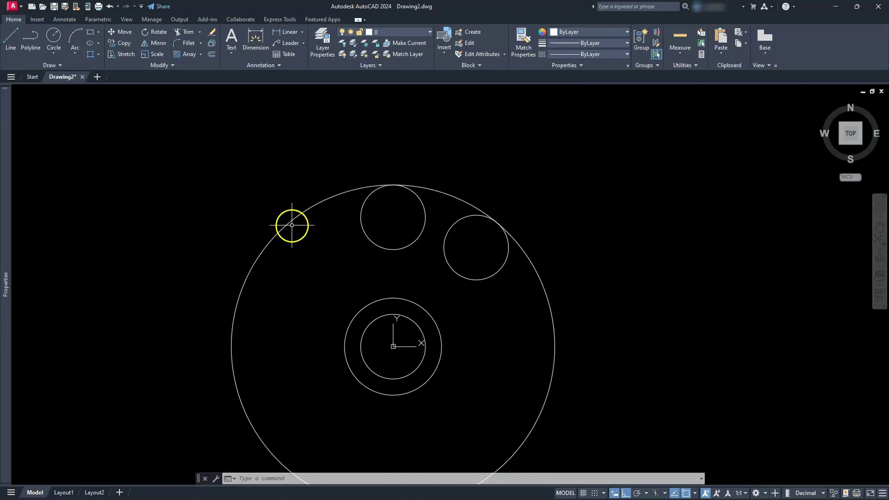
- Trim the R100 circle, keeping only the arc between its tangent points on the two R20 circles
left_click(185, 32)
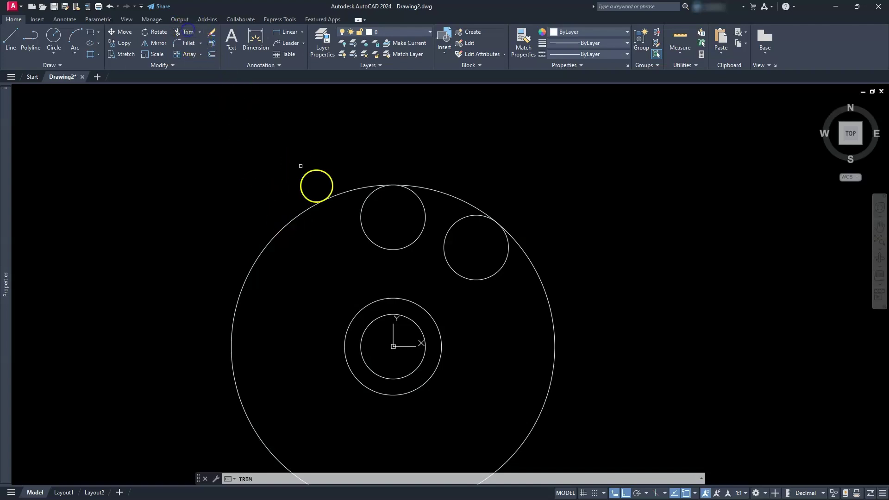
left_click(350, 193)
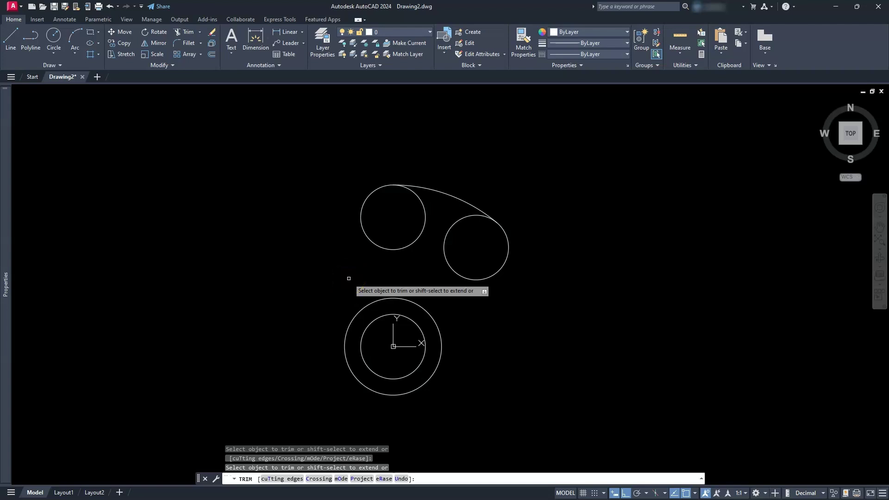
key("Escape")
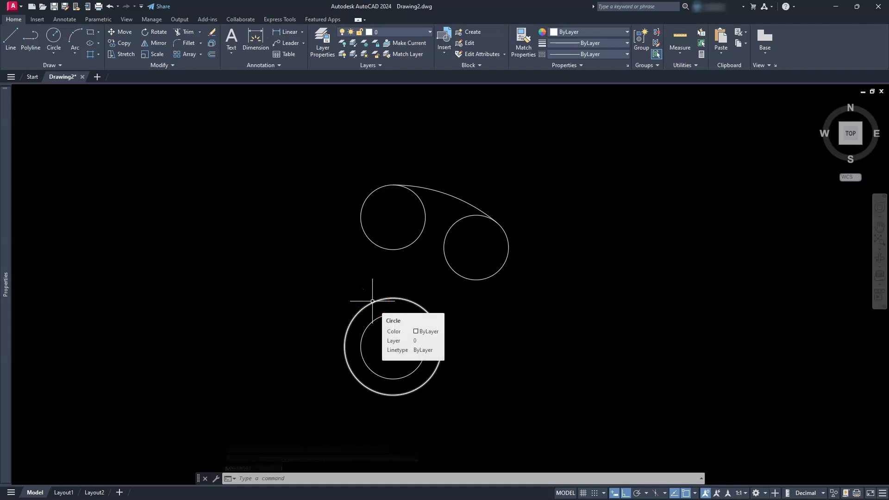
- Fillet the diameter 60 circle and the R20 circle above it on their left side with radius 30
left_click(188, 43)
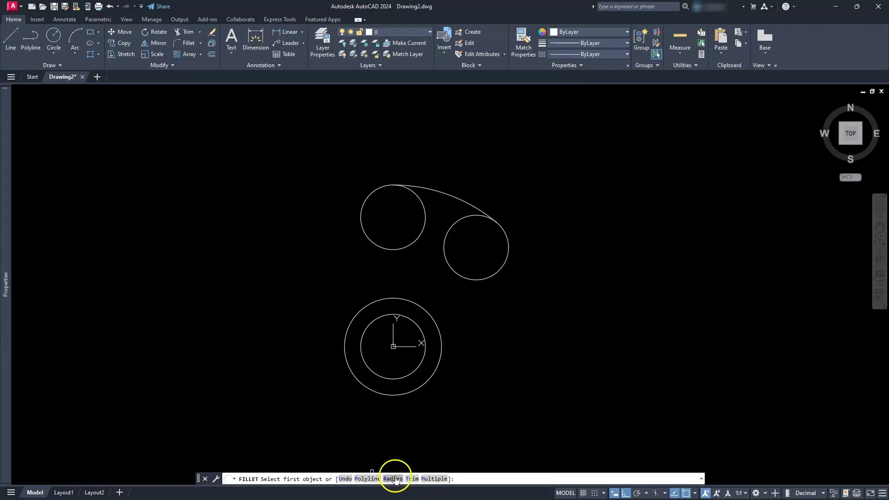
left_click(393, 479)
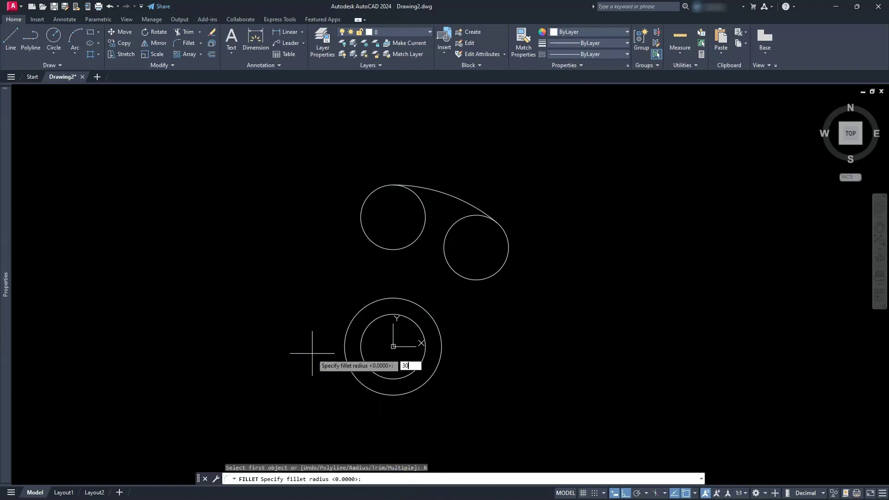
key("Return")
left_click(374, 300)
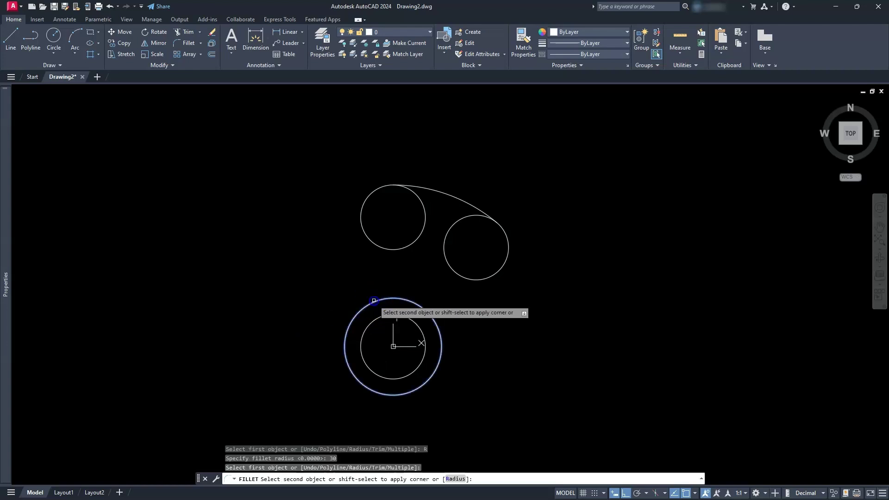
left_click(373, 246)
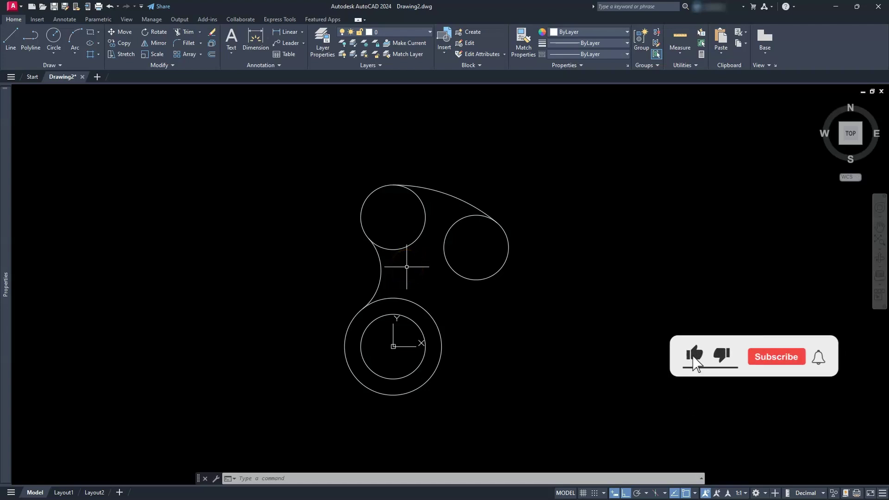
left_click(54, 35)
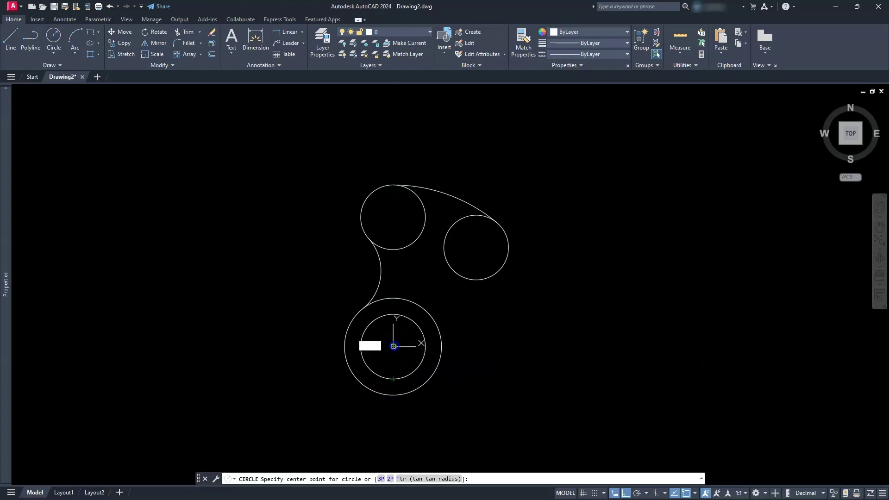
left_click(394, 346)
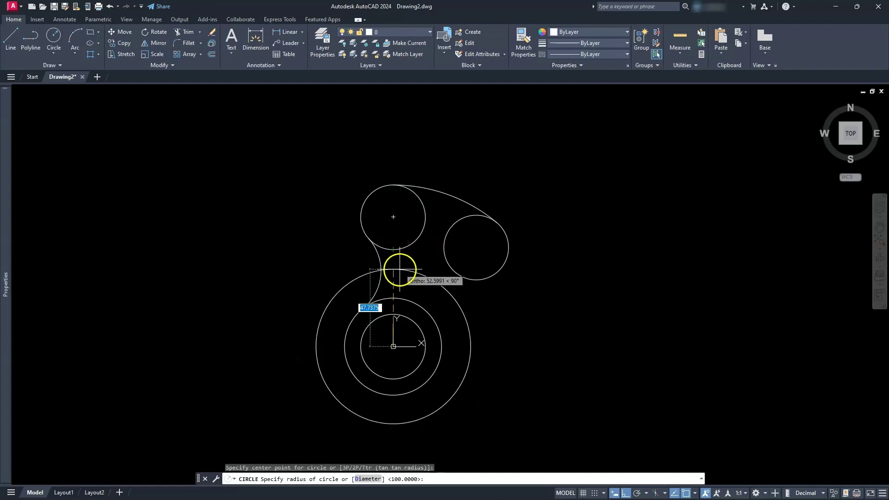
key("Escape")
key("Escape")
key("Escape")
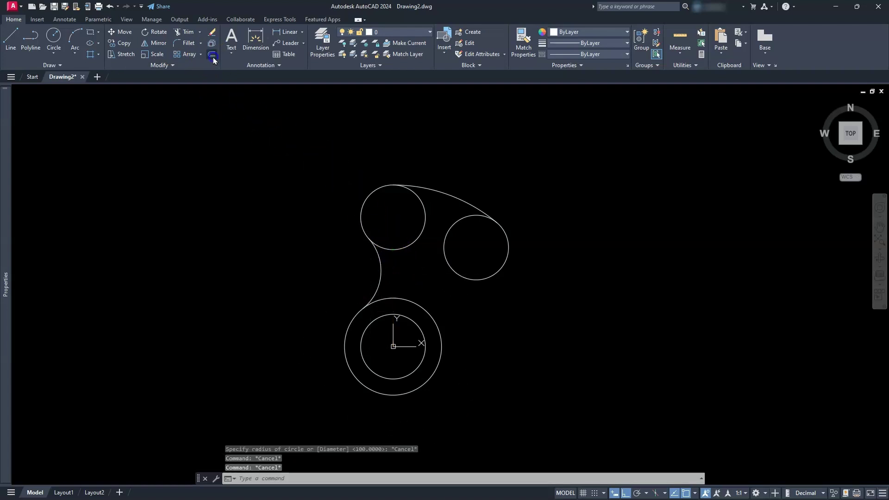
- Offset the R100 arc inward by the distance between the bottom and top quadrants of the R20 circle at 0,80
left_click(212, 54)
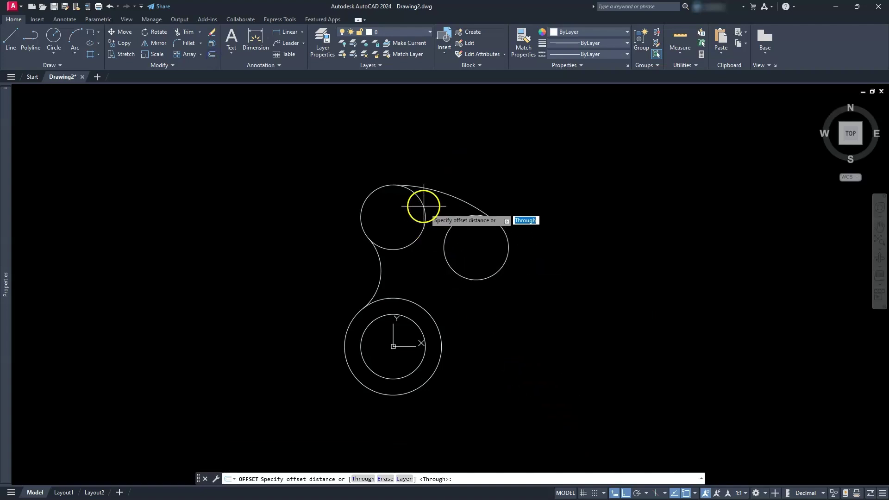
left_click(393, 249)
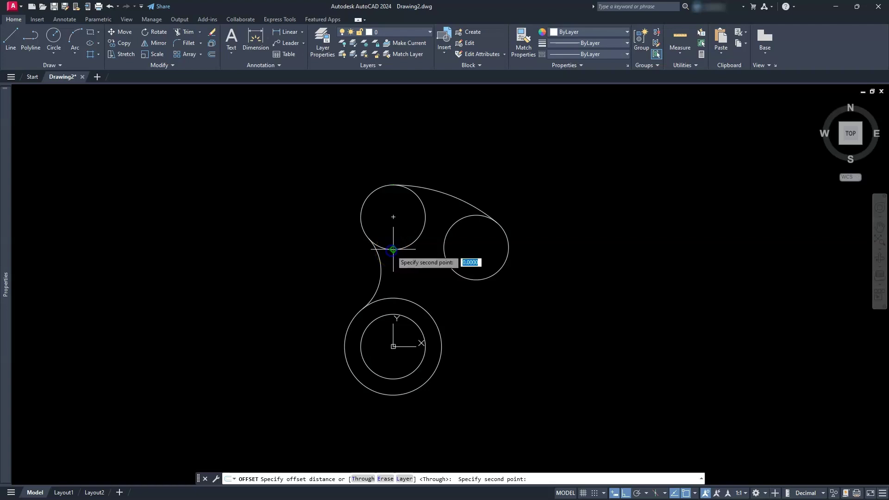
left_click(392, 182)
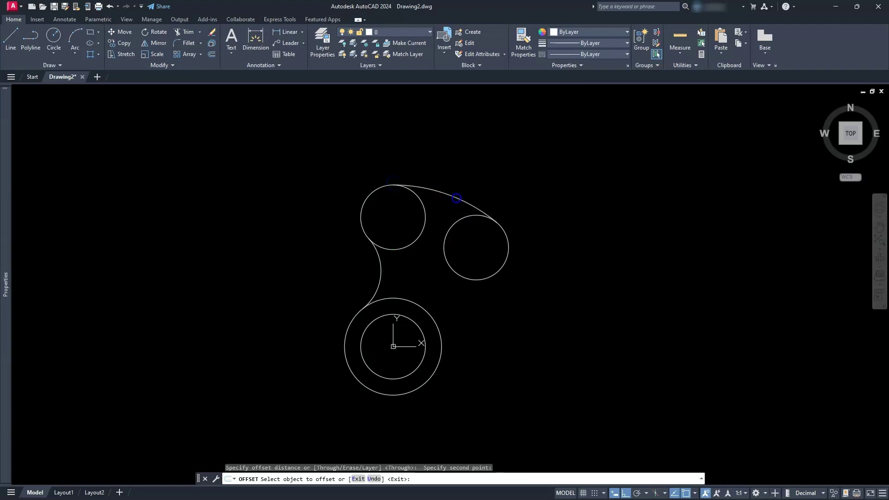
left_click(456, 198)
left_click(442, 290)
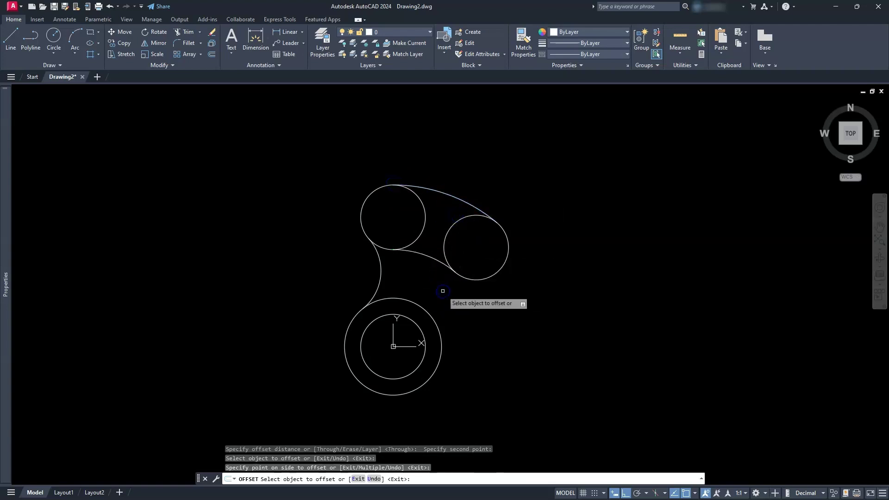
key("Escape")
key("Escape")
key("Escape")
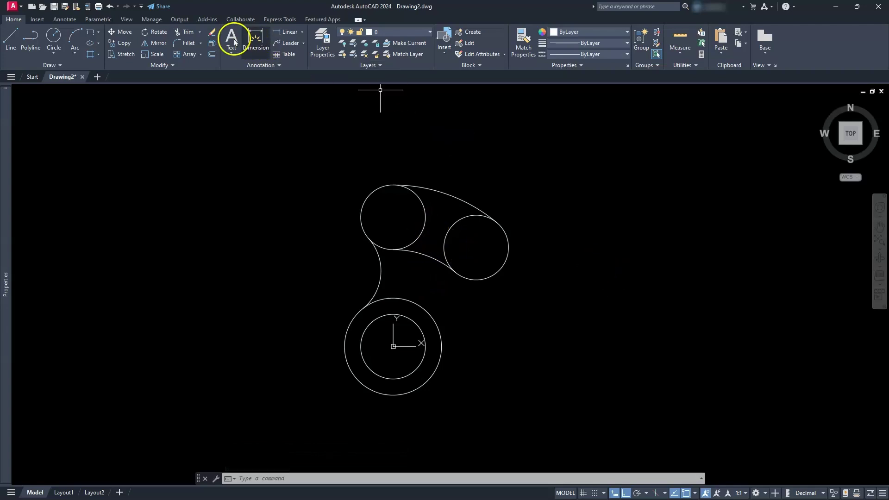
- Trim the inner portions of both R20 circles to leave the curved slot's closed outer outline
left_click(179, 32)
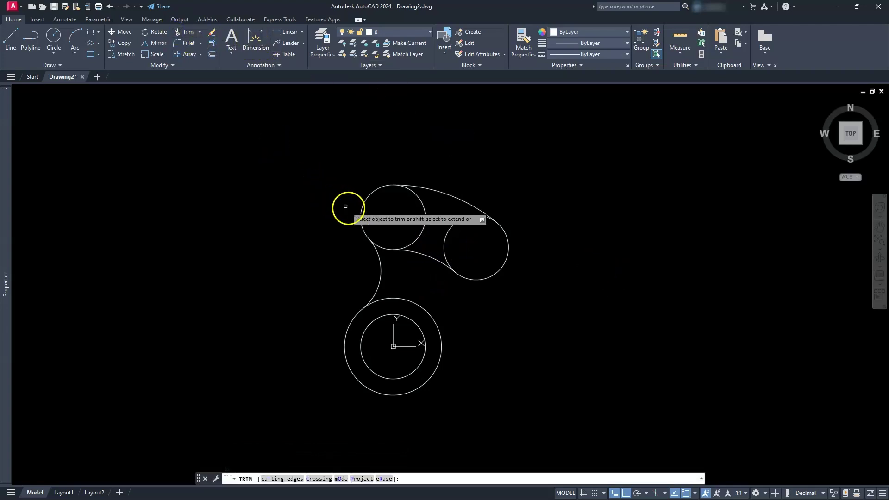
left_click(424, 224)
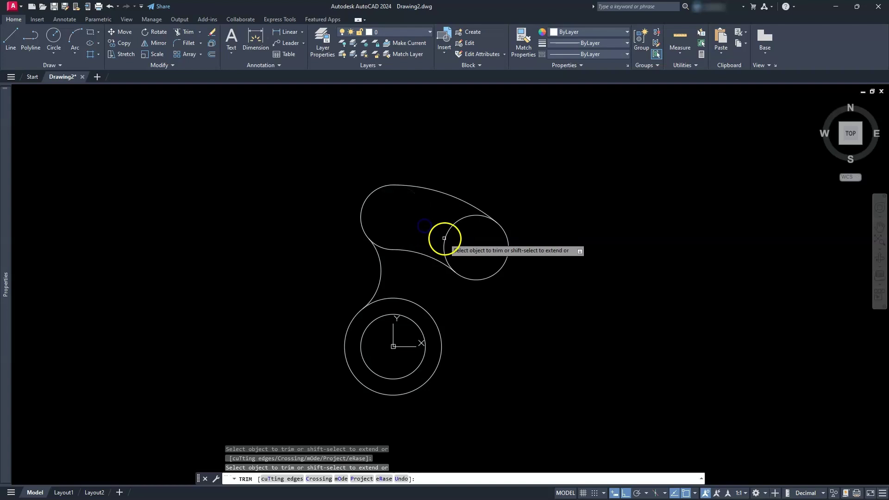
left_click(445, 241)
key("Escape")
key("Escape")
key("Escape")
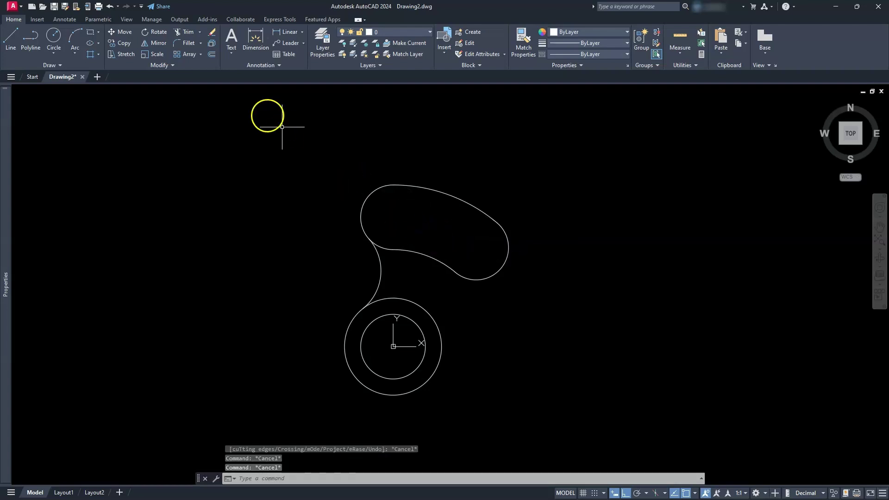
- Join the four arcs of the curved slot's outer outline into a single polyline
left_click(157, 65)
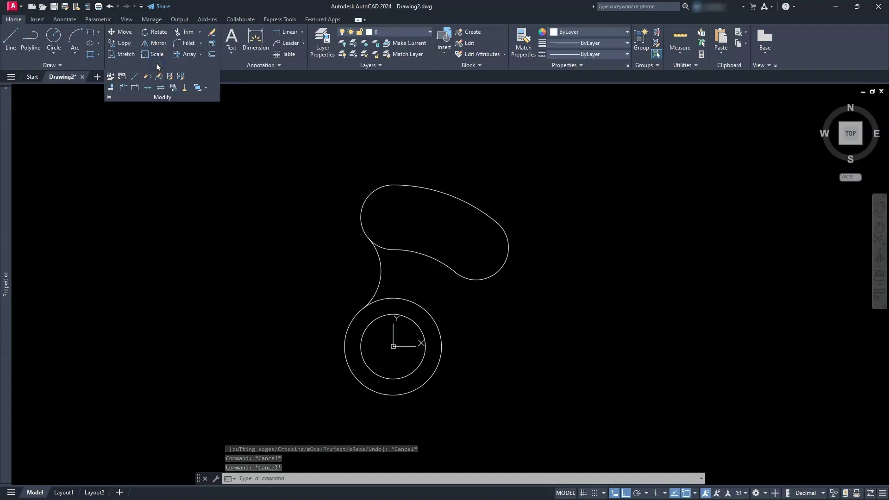
left_click(149, 90)
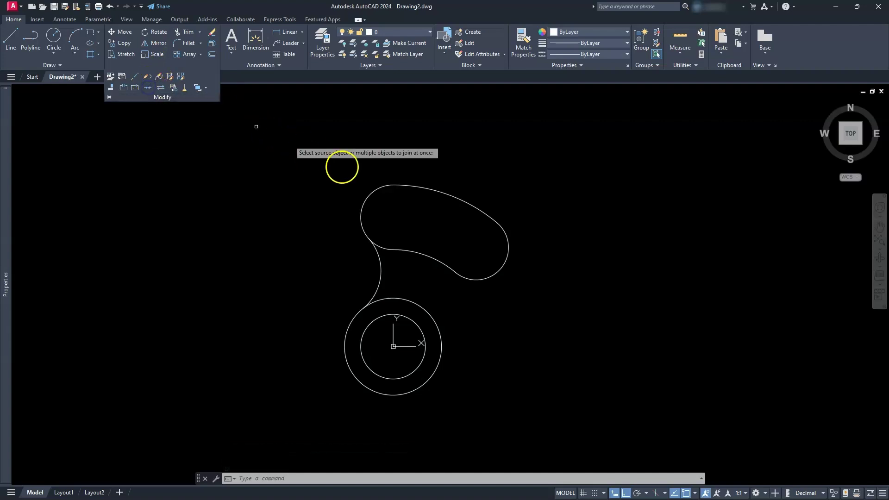
left_click(383, 187)
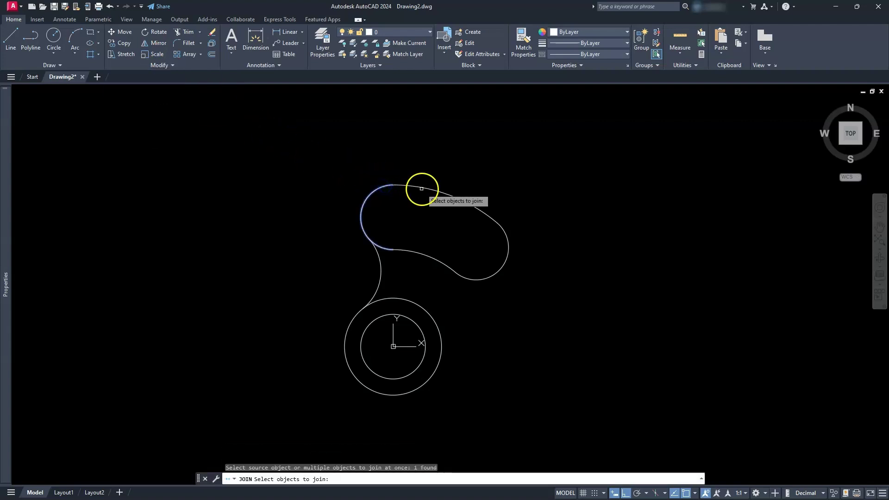
left_click(422, 189)
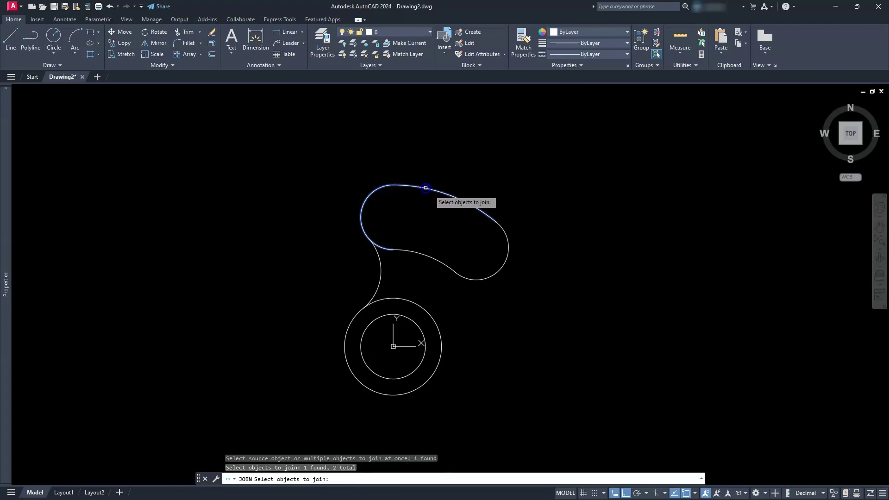
left_click(501, 262)
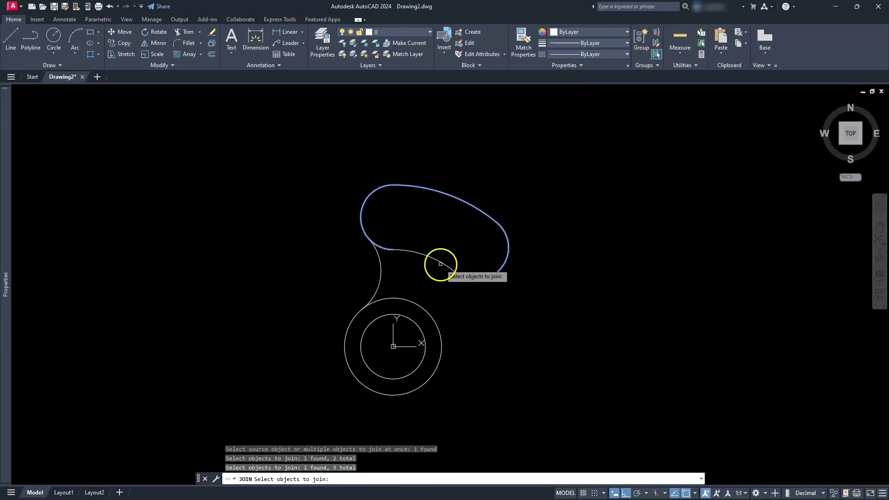
left_click(443, 262)
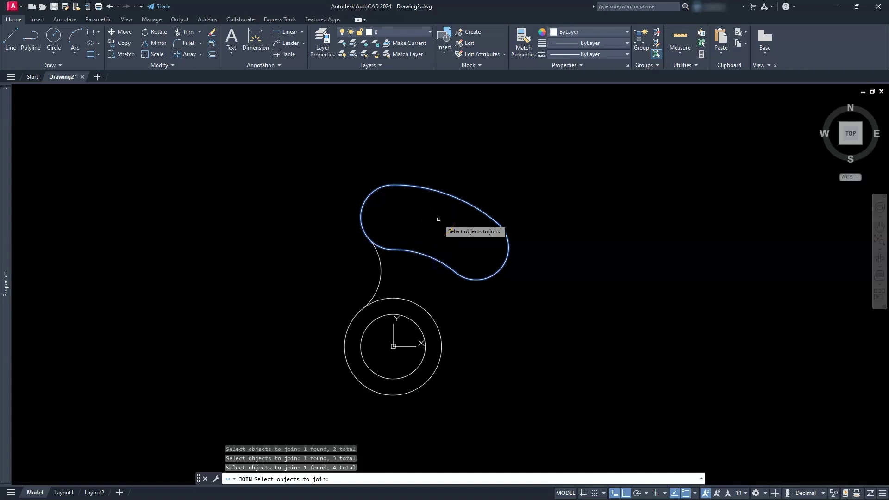
key("Return")
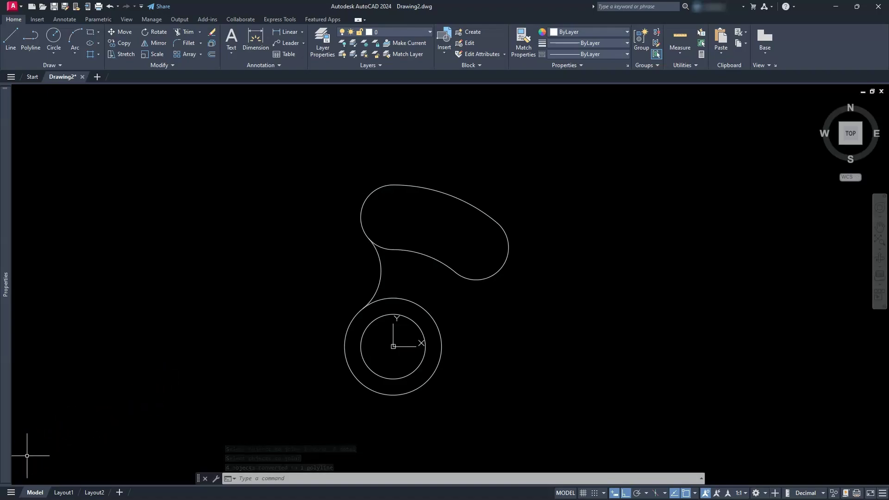
- Offset the curved slot's joined outline inward by 8 to create its inner outline
key("alt+Tab")
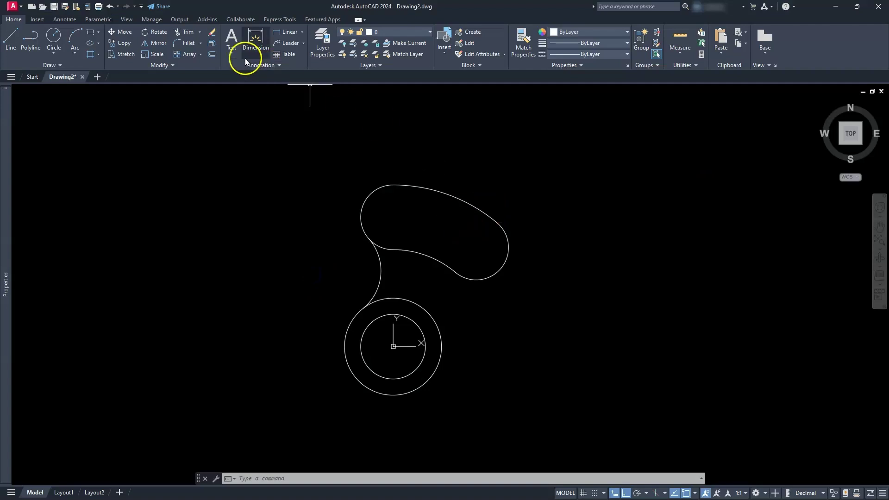
left_click(210, 55)
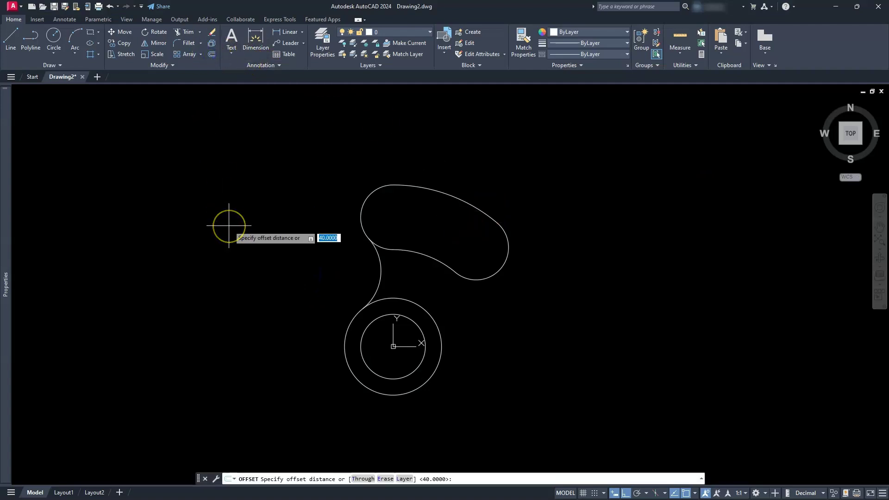
type("8")
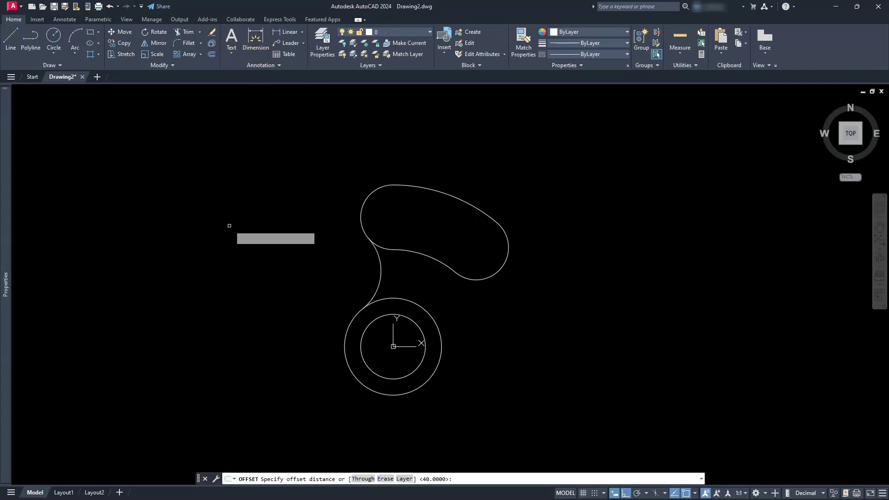
key("Return")
left_click(451, 269)
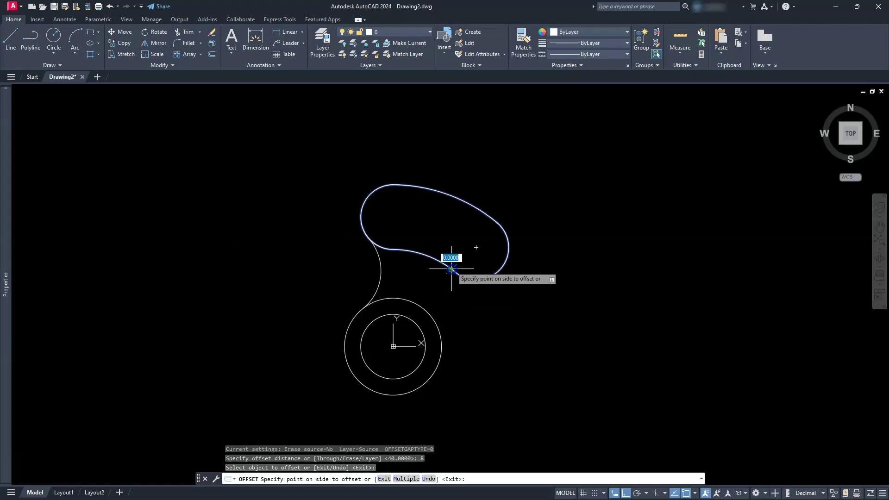
left_click(456, 227)
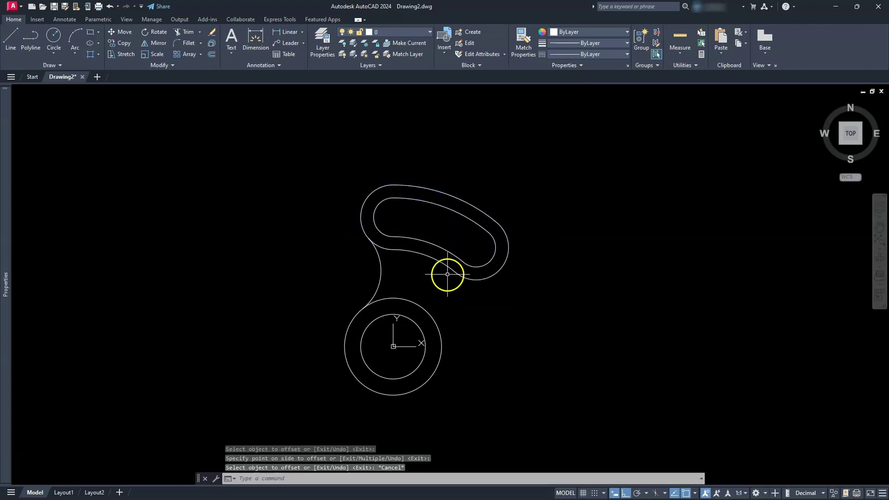
key("Escape")
key("Escape")
key("Escape")
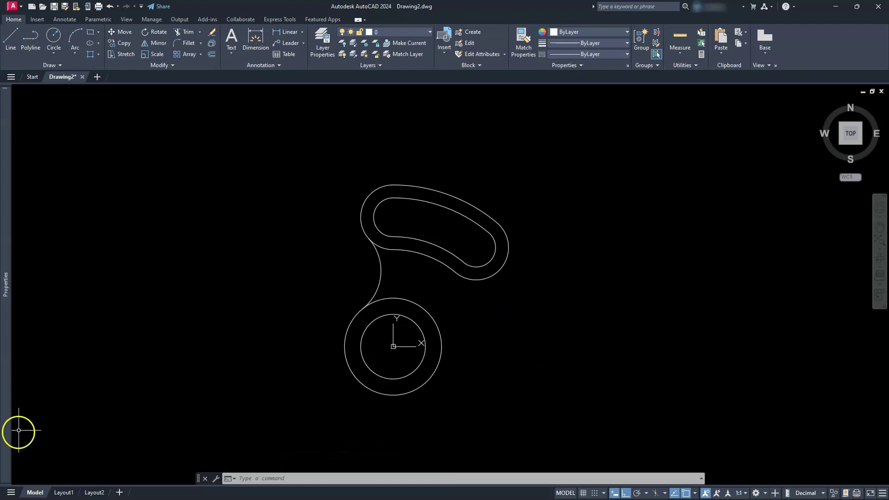
- Check the straight slot's dimensions in the reference PDF and draw a radius 20 circle centred at 70,0
key("alt+Tab")
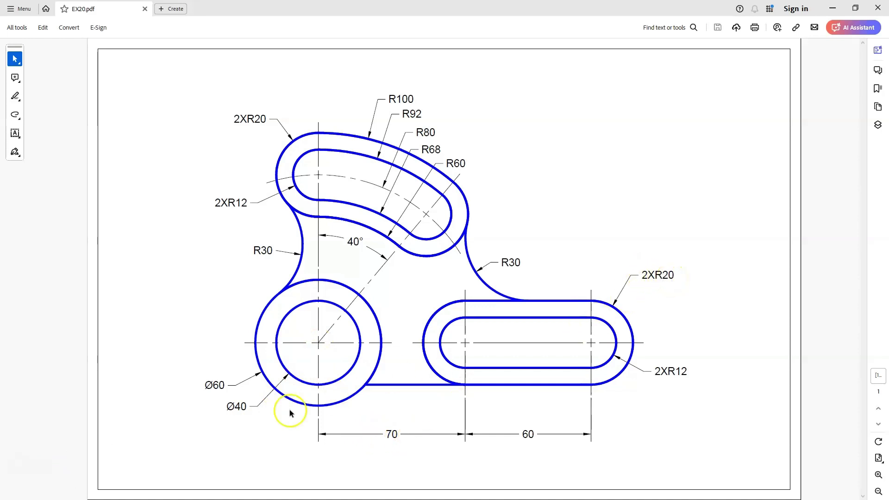
key("alt+Tab")
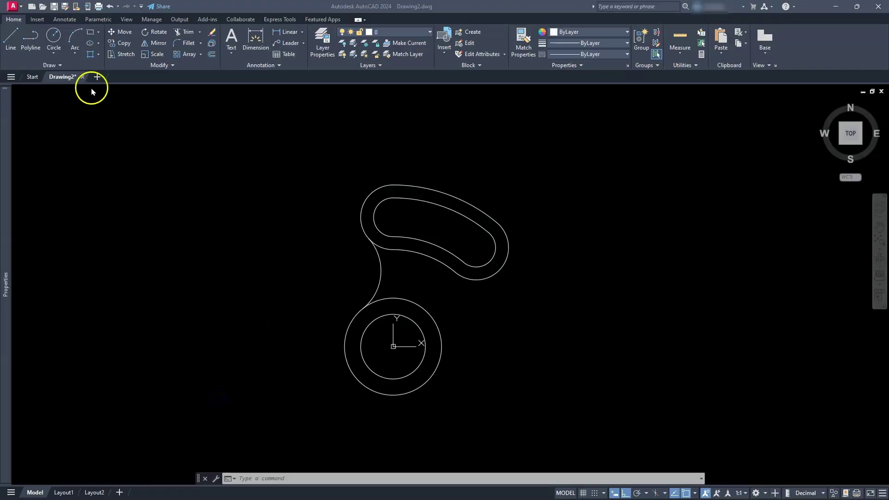
left_click(54, 54)
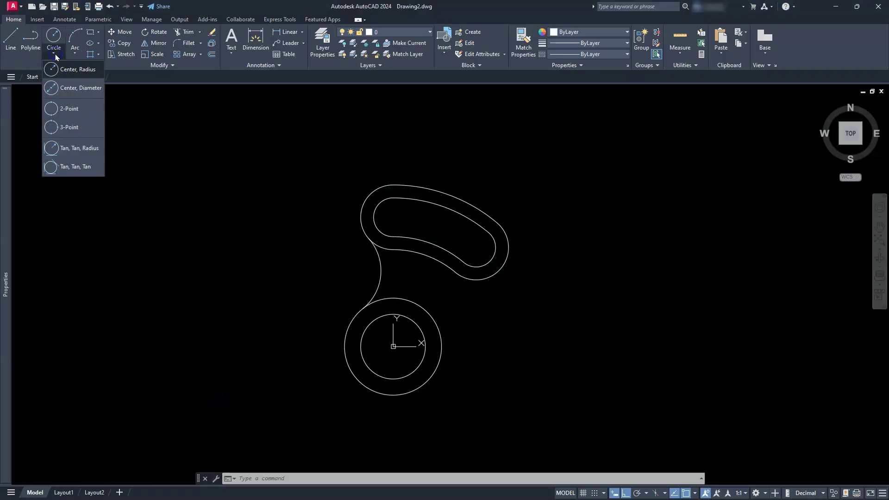
left_click(62, 72)
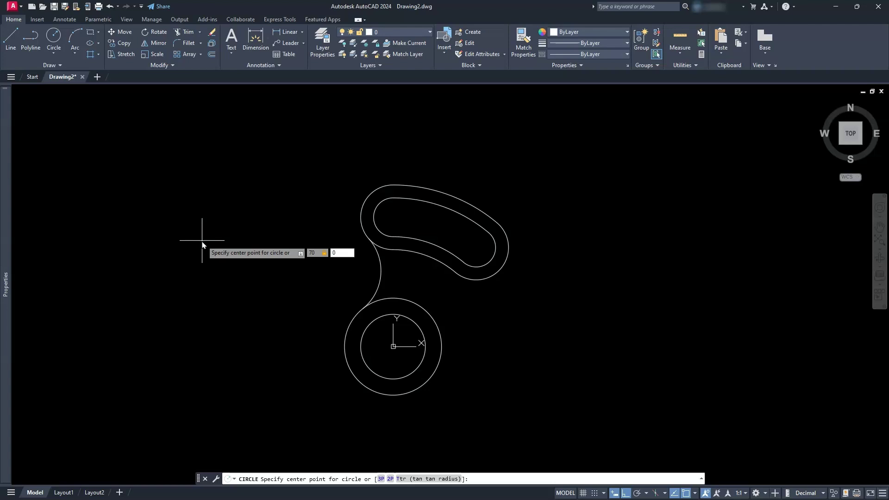
key("Return")
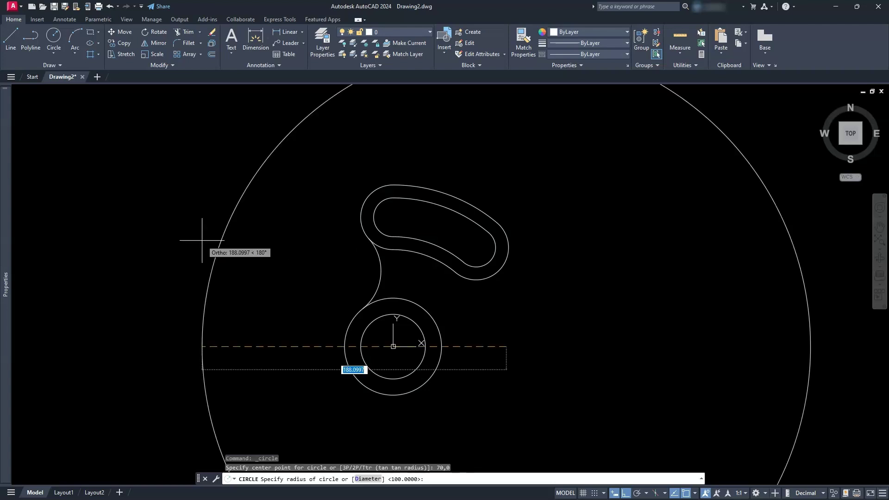
type("20")
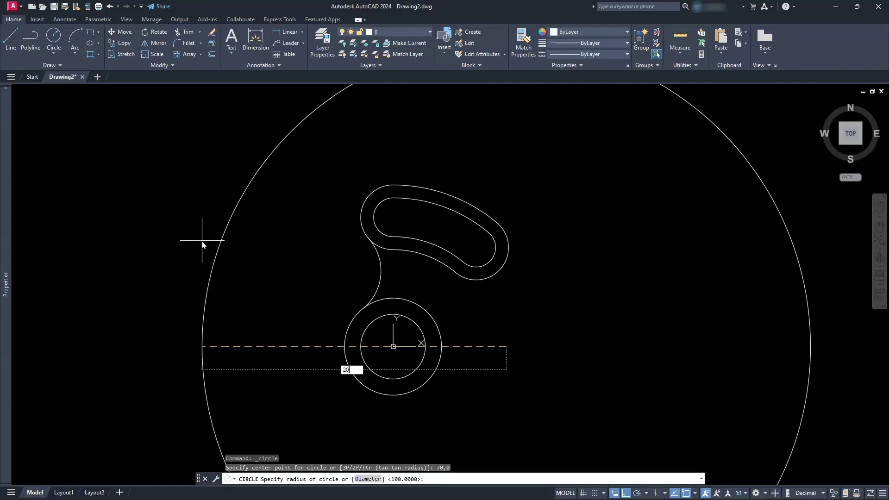
key("Return")
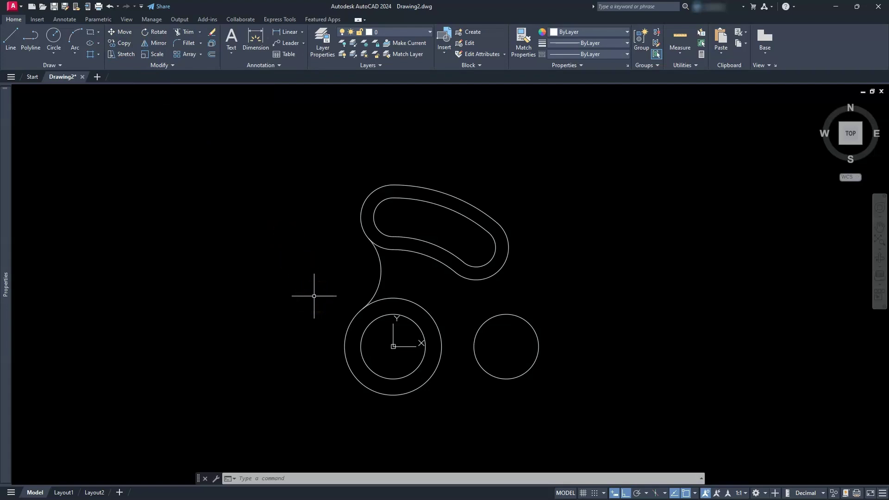
- Copy the radius 20 circle at 70,0 horizontally to the right by 60 from its centre
left_click(522, 318)
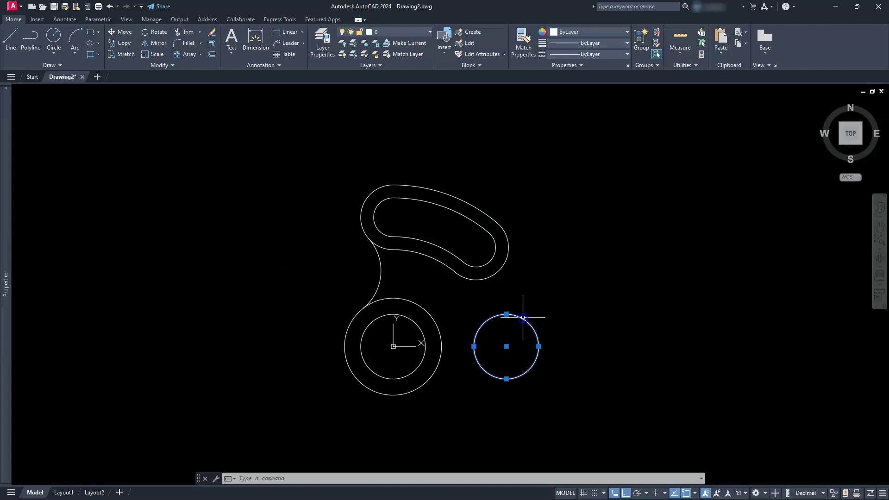
left_click(506, 347)
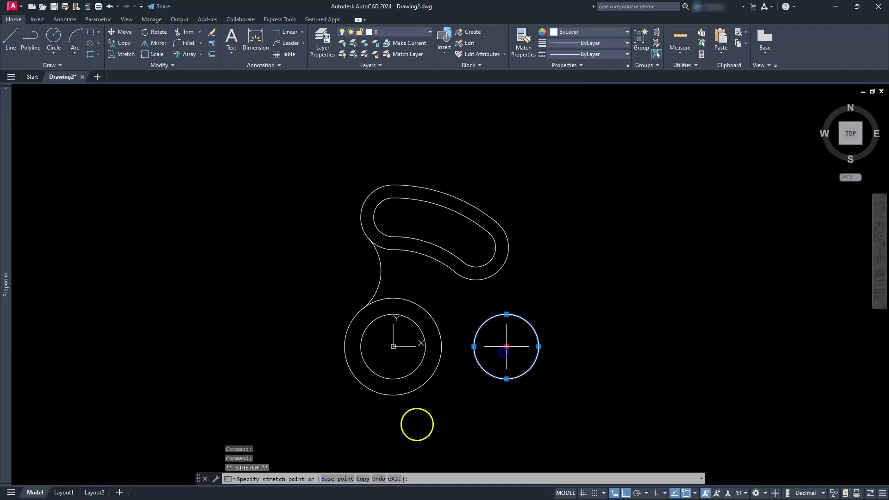
left_click(362, 480)
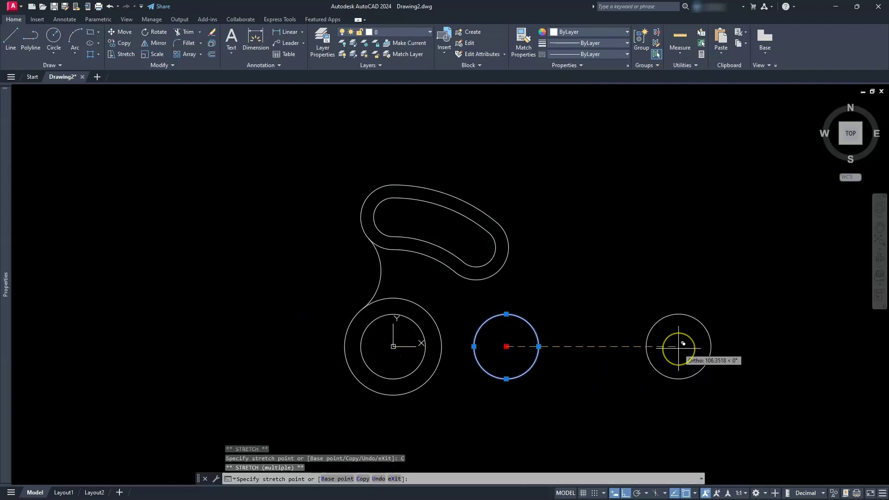
type("6")
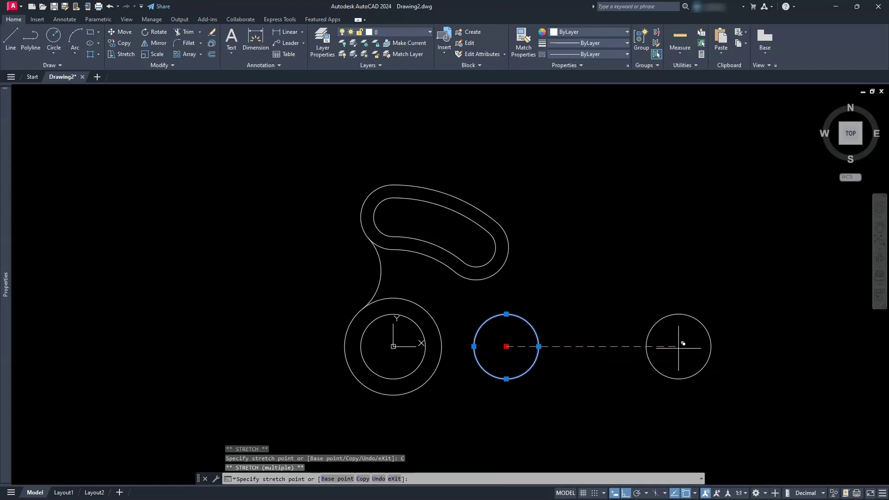
key("Return")
key("Escape")
key("Escape")
key("Escape")
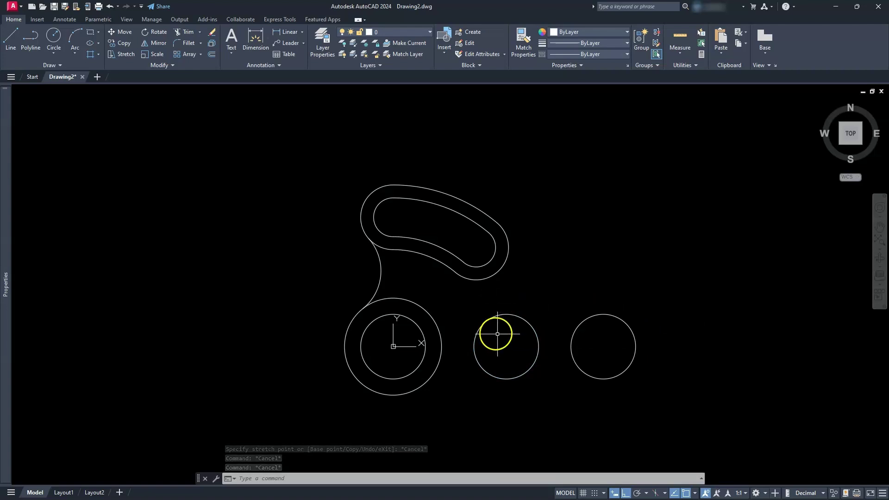
- Draw a horizontal line connecting the top quadrants of the two straight-slot circles
left_click(12, 40)
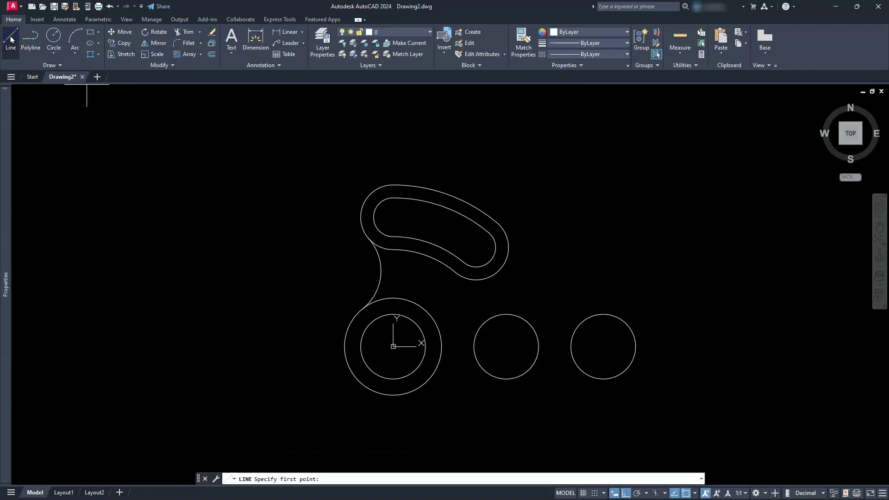
left_click(506, 314)
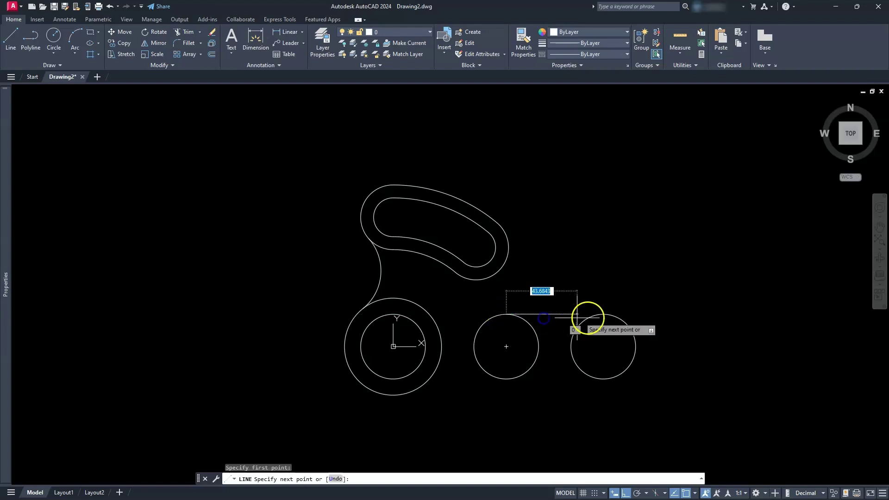
left_click(608, 318)
key("Escape")
key("Escape")
key("Escape")
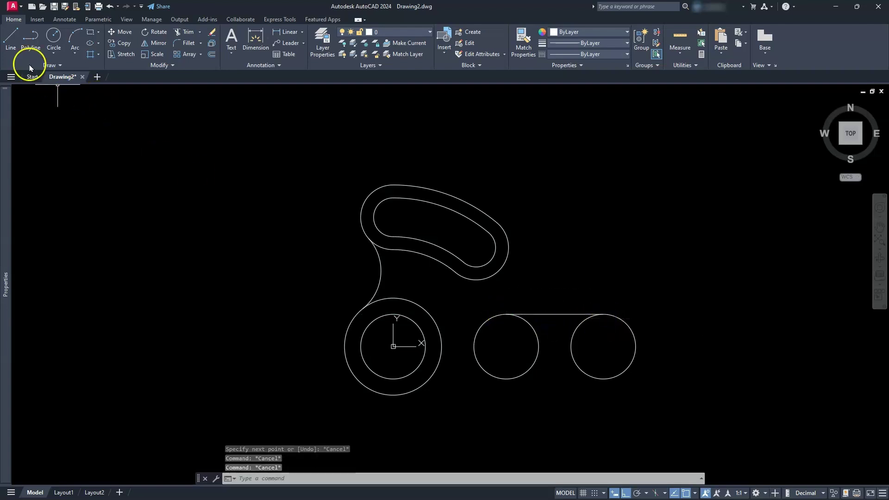
- Draw a horizontal line connecting the bottom quadrants of the two straight-slot circles
left_click(11, 39)
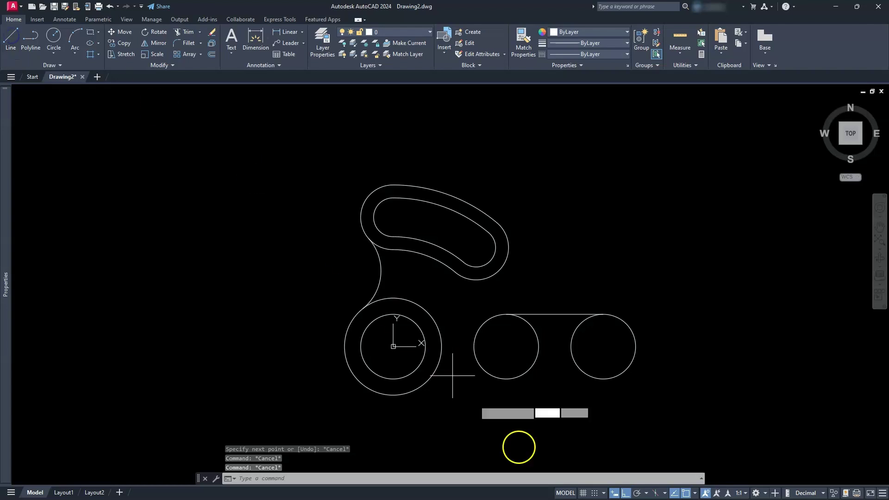
left_click(506, 379)
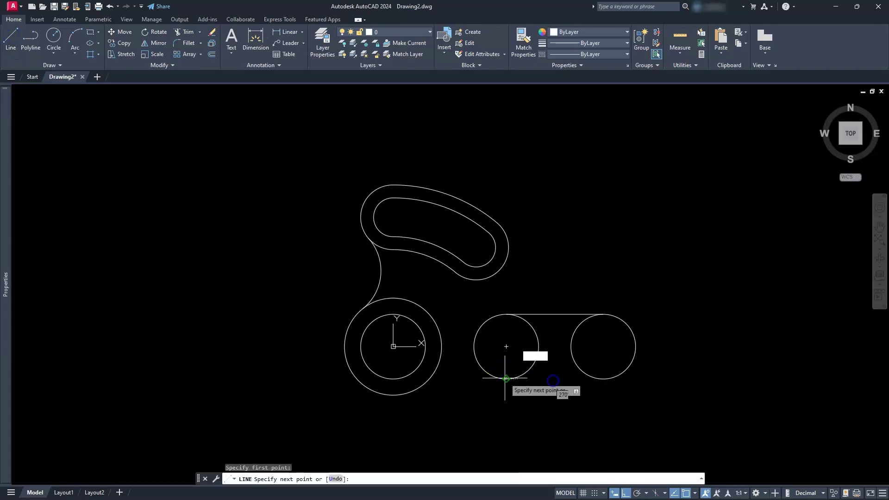
left_click(603, 378)
key("Escape")
key("Escape")
key("Escape")
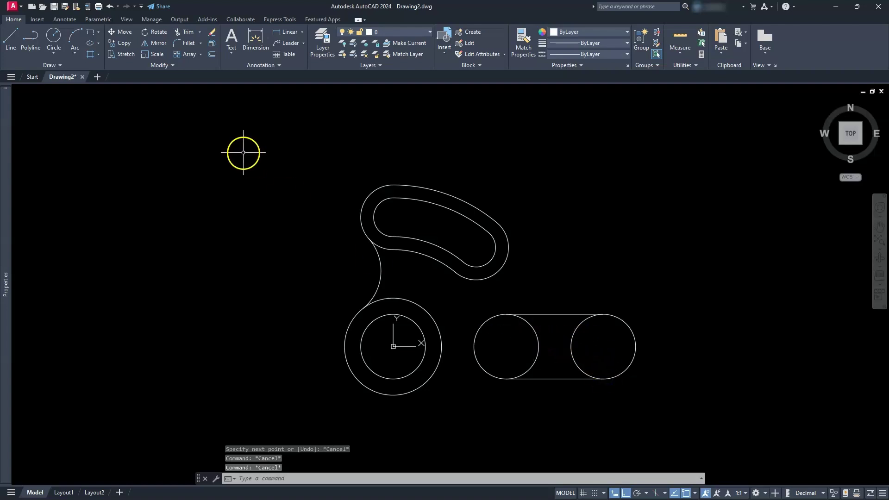
- Trim the inner halves of the two straight-slot circles, leaving the slot's closed outer outline
left_click(182, 32)
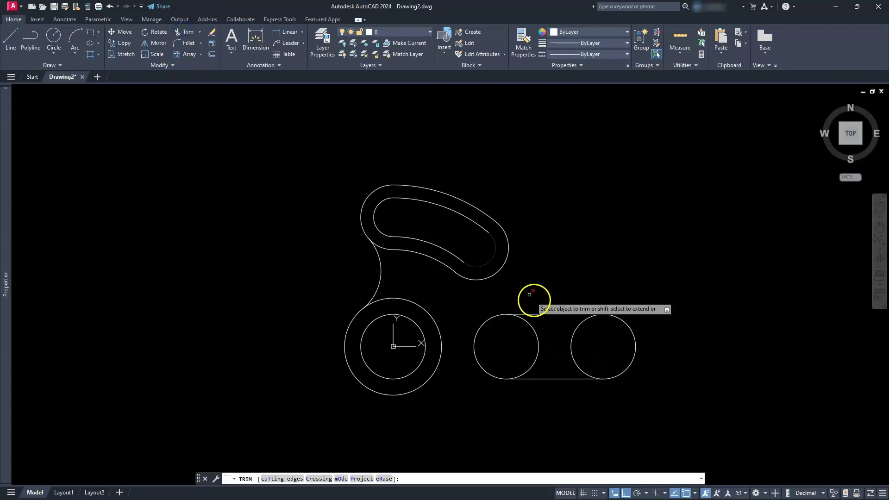
left_click(532, 329)
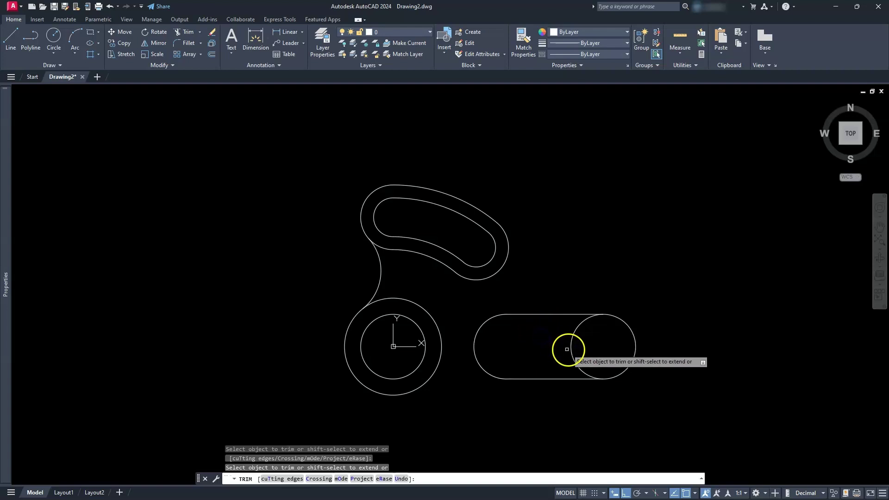
key("Escape")
key("Escape")
key("Escape")
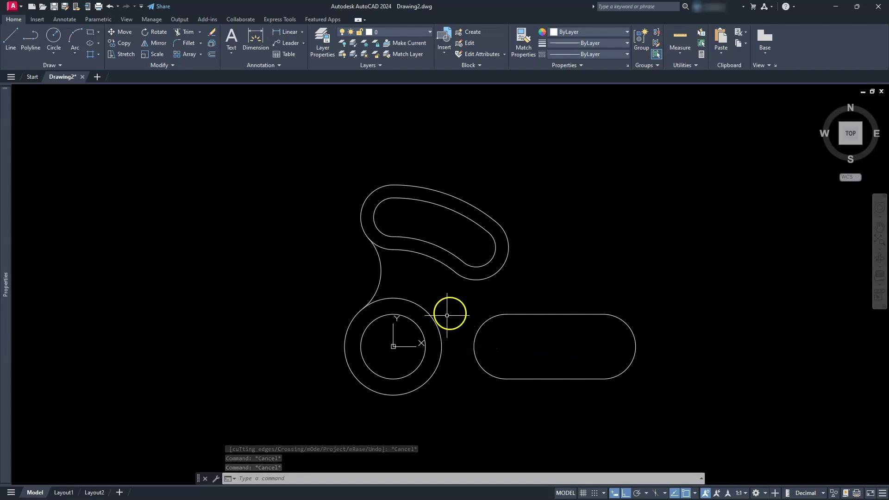
- Join the straight slot's outer arcs and lines into a single closed polyline
left_click(469, 319)
left_click(685, 406)
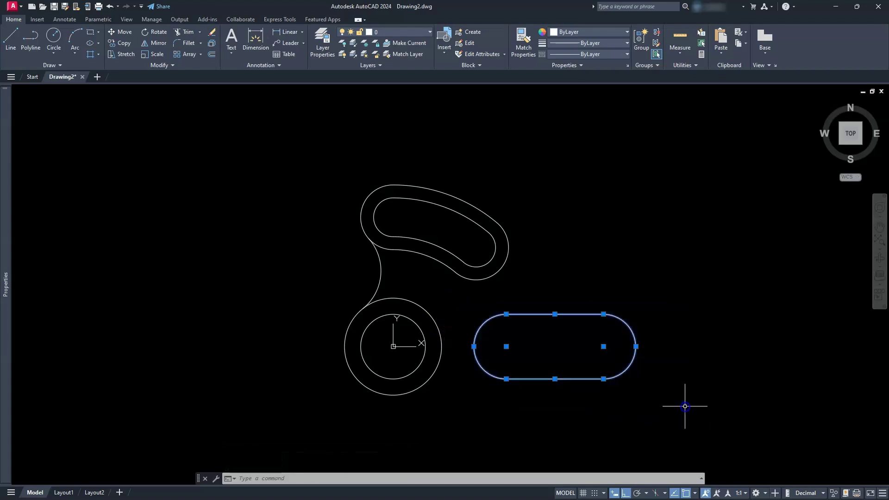
left_click(159, 65)
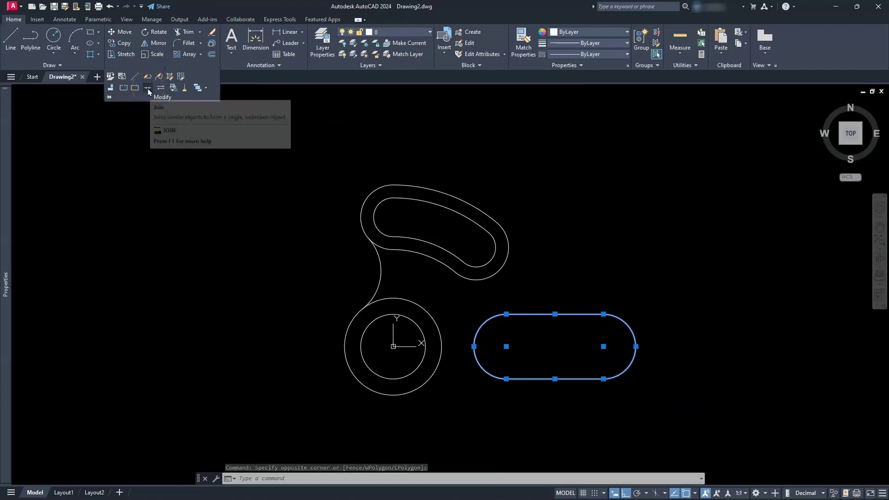
left_click(148, 88)
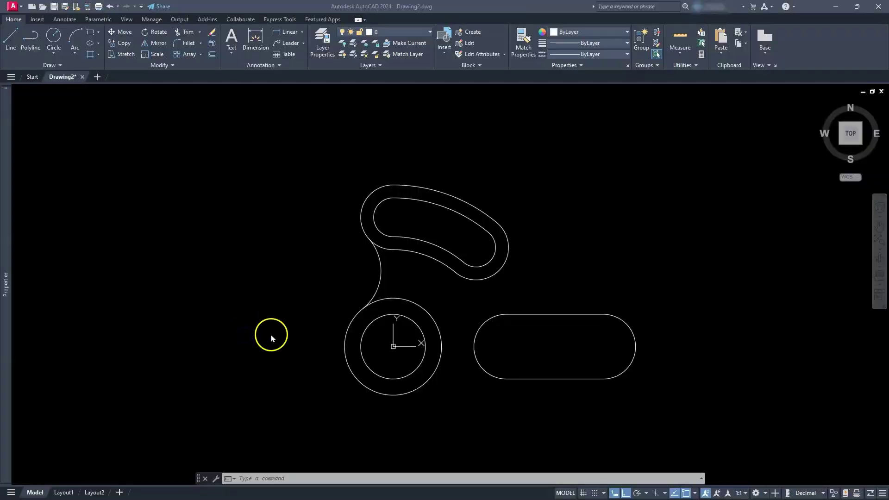
- Offset the joined straight-slot outline inward by 8 to form the inner slot
left_click(211, 55)
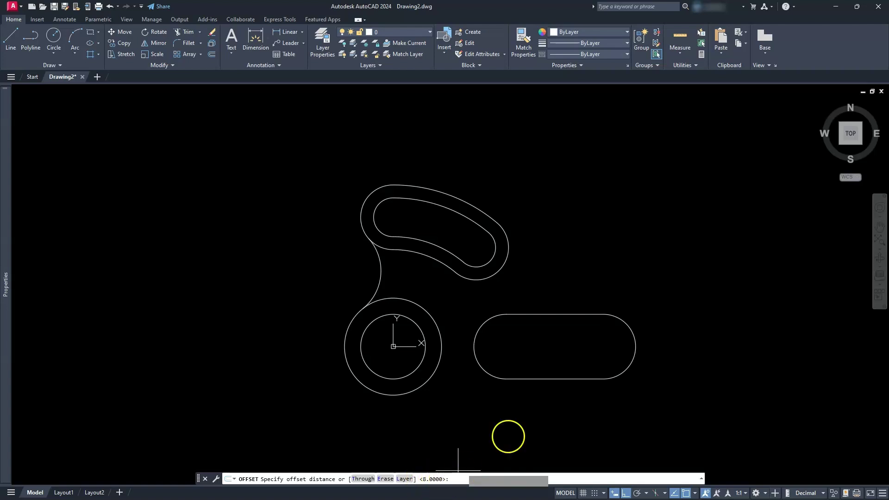
key("Return")
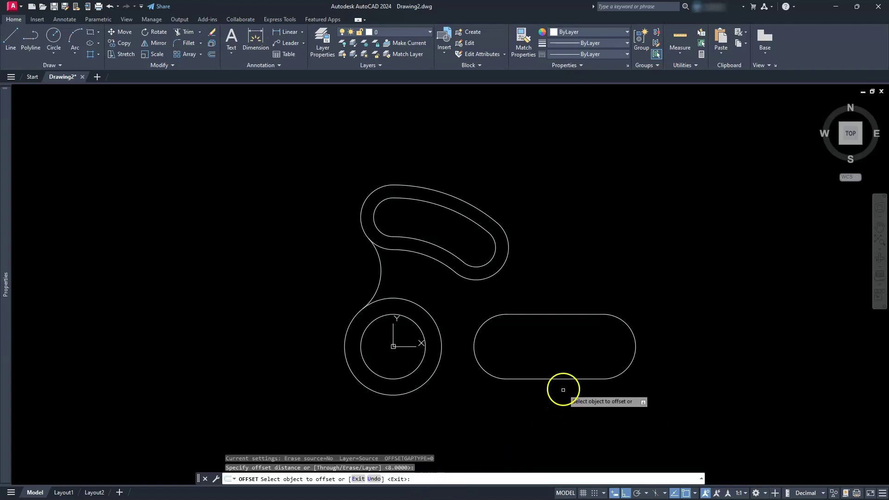
left_click(563, 379)
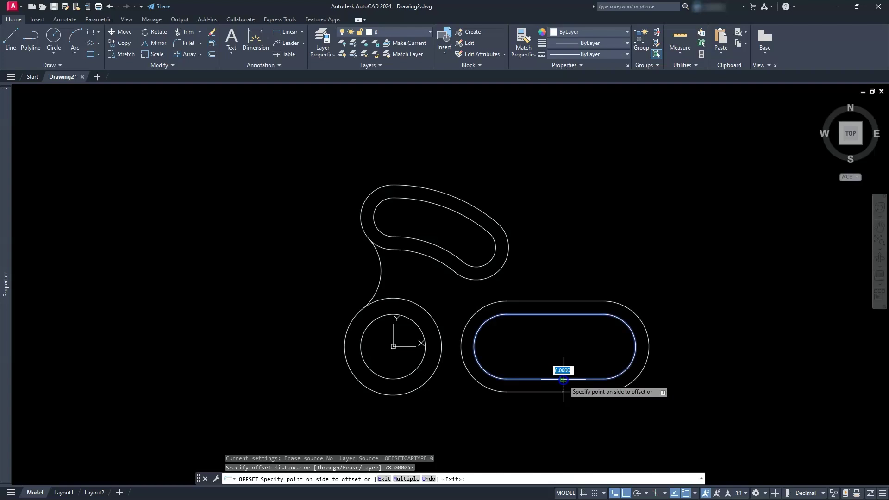
left_click(562, 352)
key("Escape")
key("Escape")
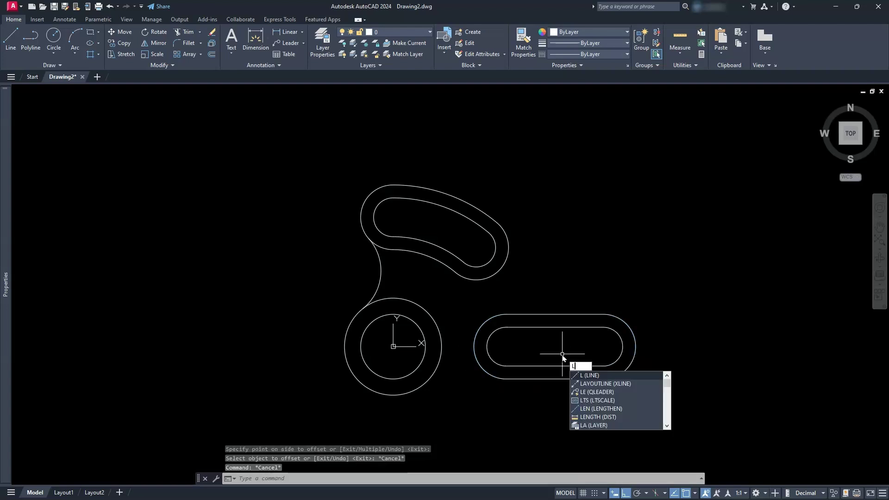
key("Escape")
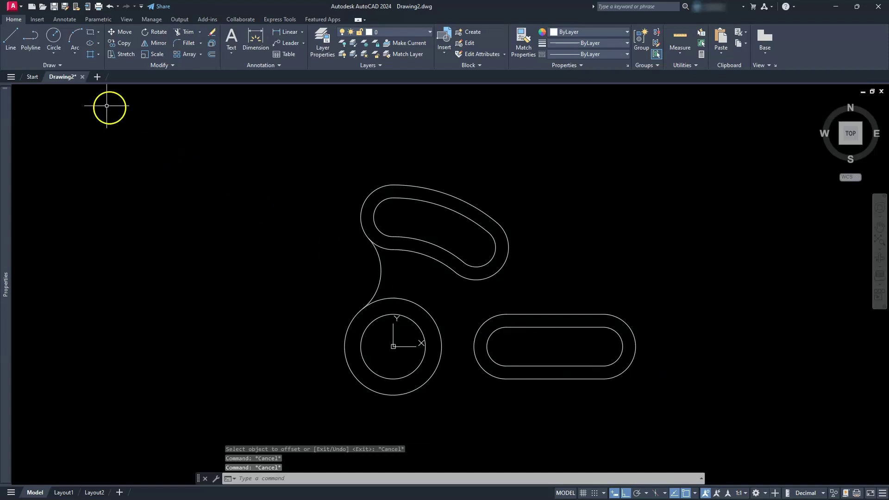
- Draw a horizontal line from the lower end of the straight slot's left outer arc leftward past the large circle's edge
left_click(8, 37)
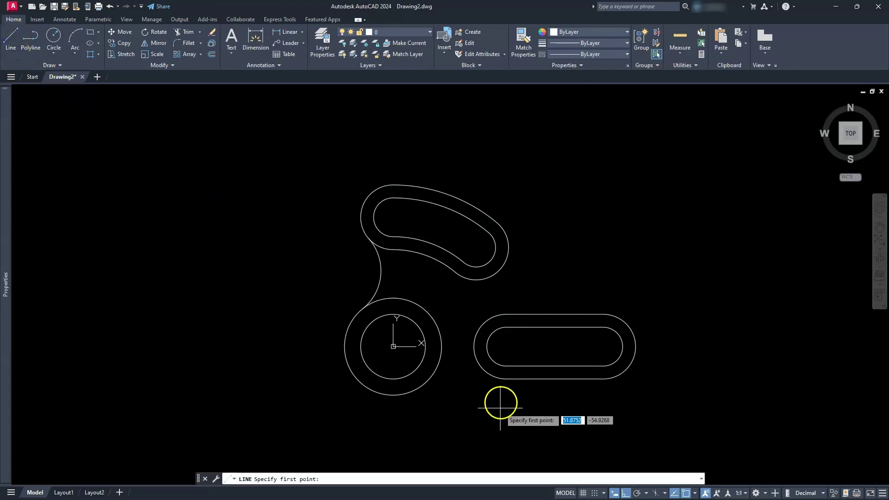
left_click(506, 379)
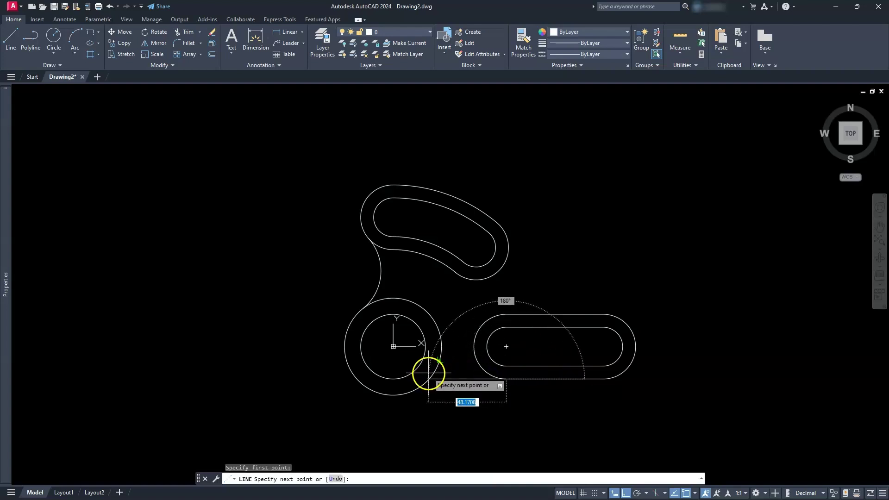
scroll(430, 373, "up", 3)
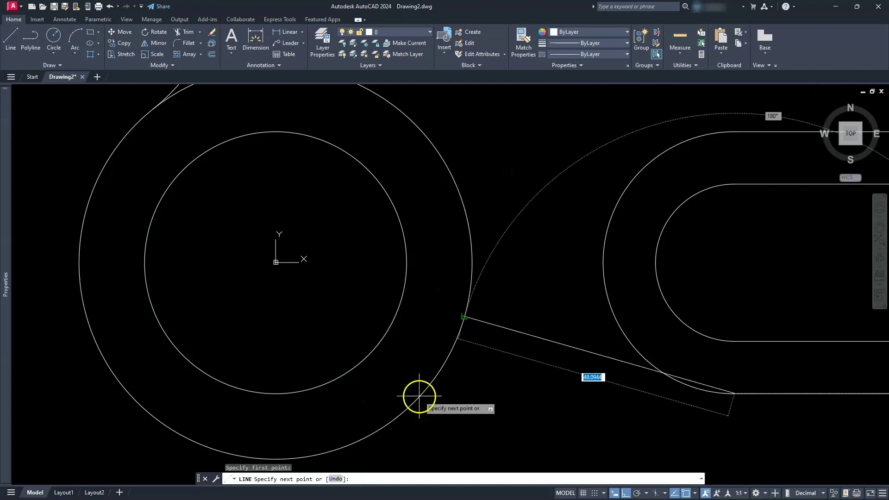
left_click(395, 392)
key("Return")
key("Escape")
key("Escape")
key("Escape")
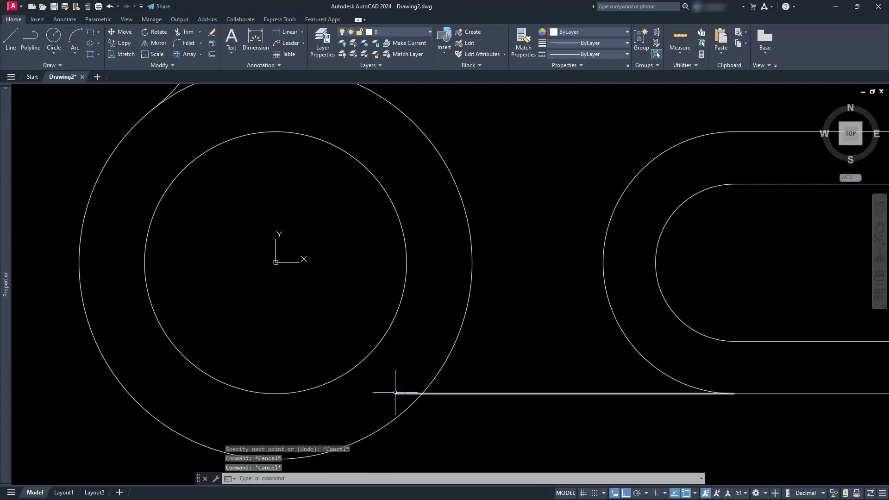
- Trim the part of the horizontal bottom line that extends inside the large circle
left_click(178, 32)
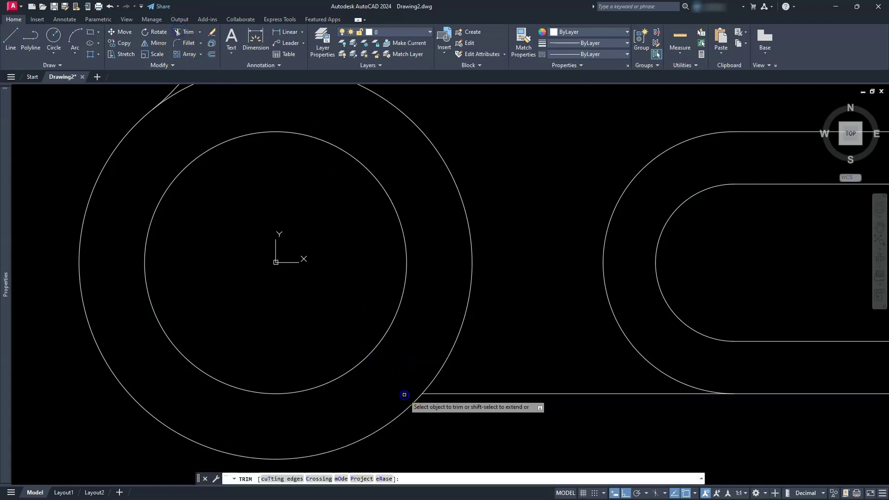
key("Escape")
scroll(412, 352, "down", 7)
scroll(426, 357, "up", 3)
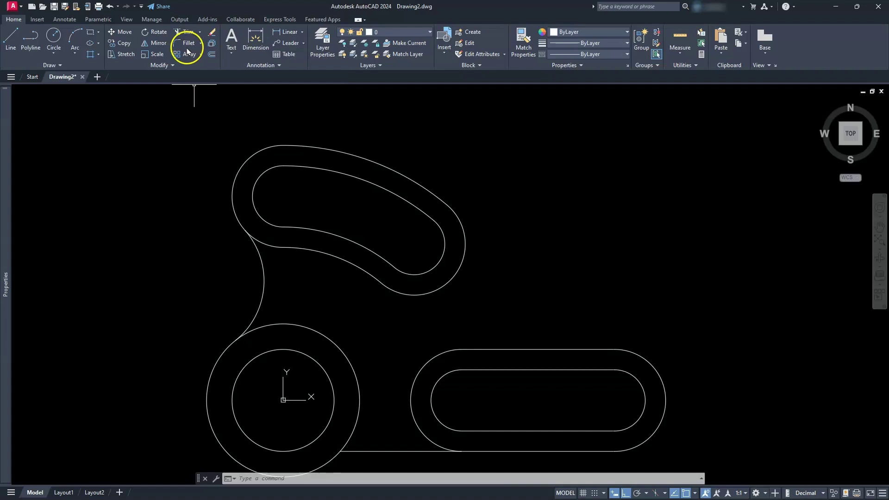
- Try a radius 30 trimming fillet between the curved slot's right outer arc and the straight slot's top edge, and undo it
left_click(185, 42)
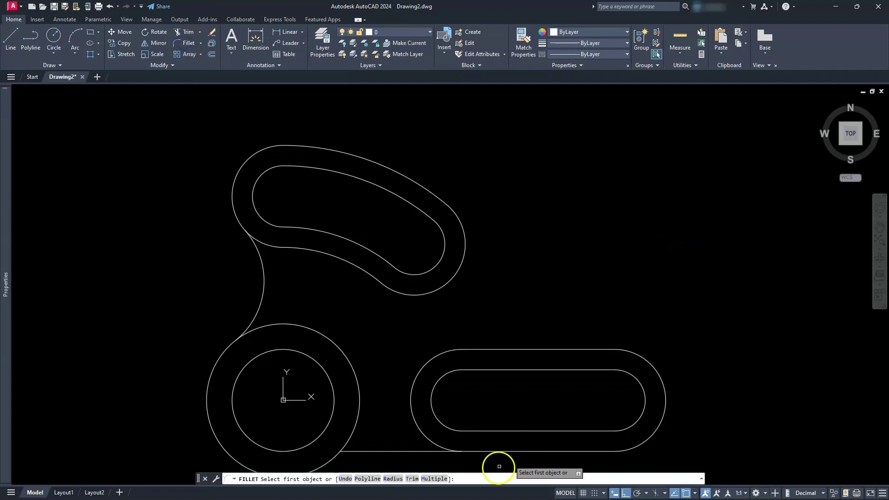
left_click(393, 478)
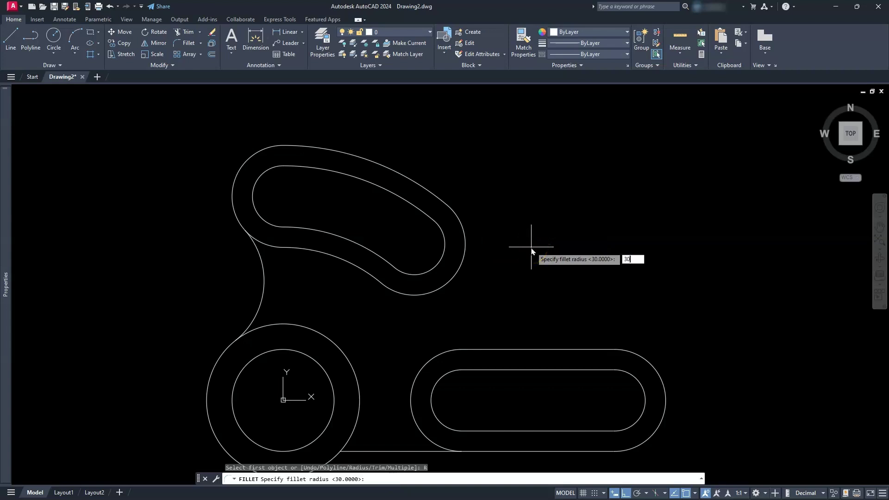
key("Return")
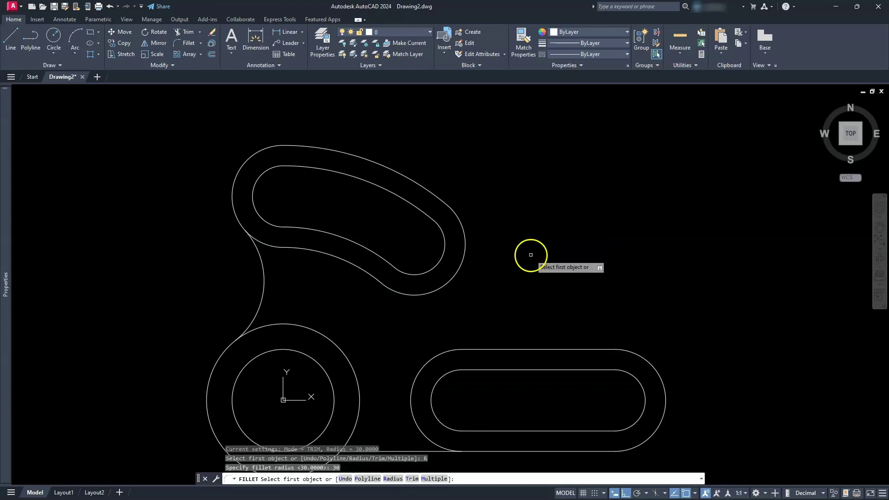
left_click(458, 275)
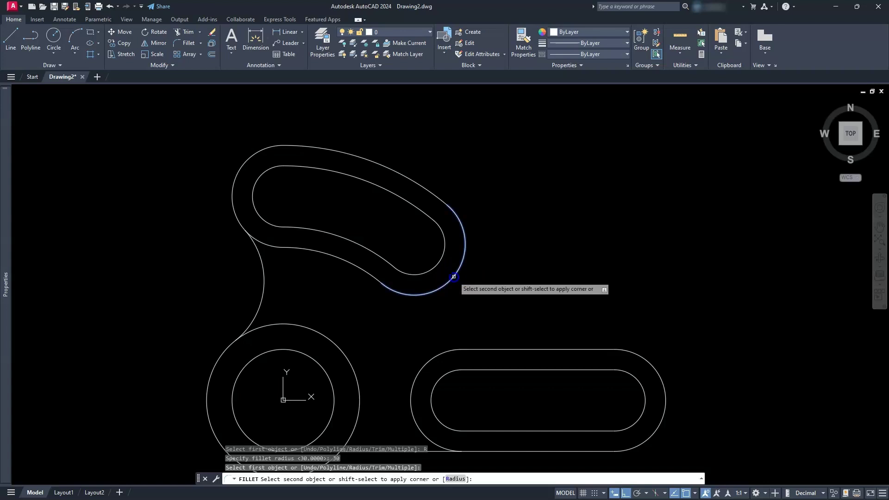
left_click(524, 349)
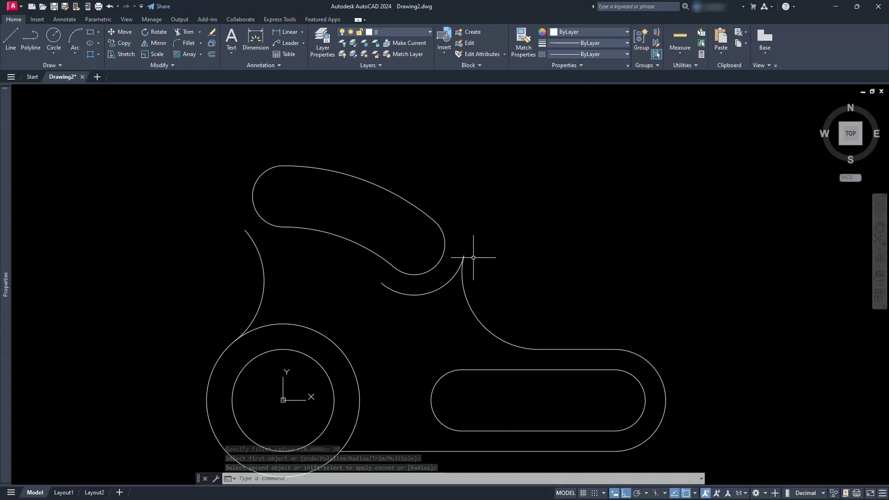
left_click(122, 139)
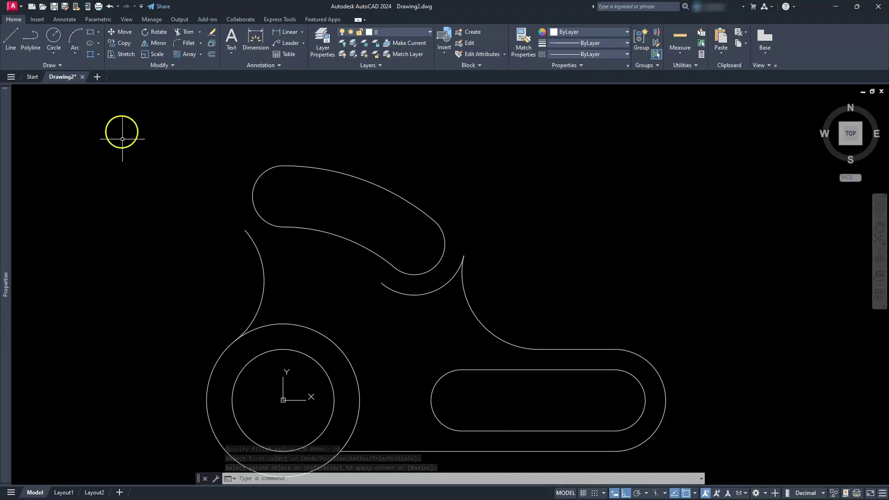
left_click(109, 6)
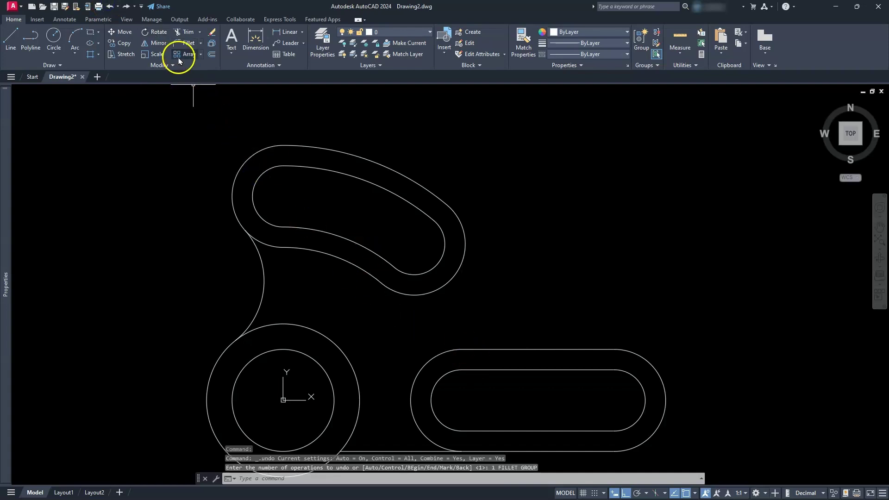
- Fillet the curved slot's right outer arc to the straight slot's top outer edge with radius 30 in No trim mode
left_click(181, 44)
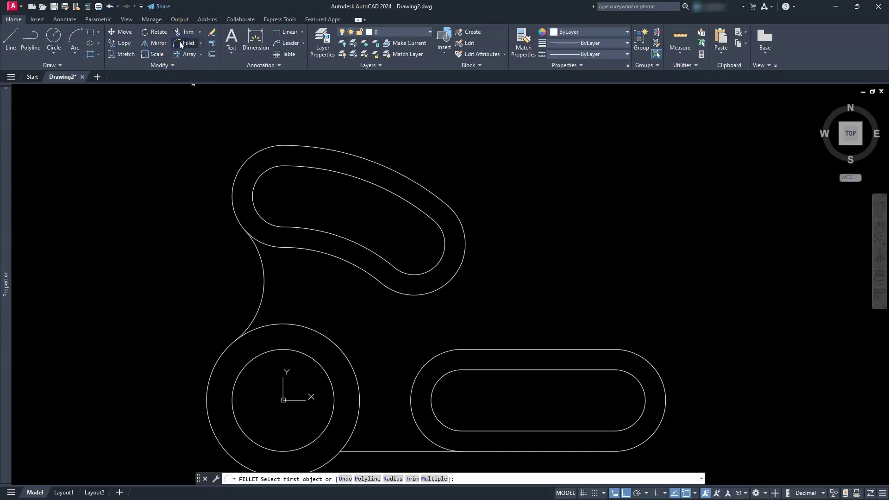
left_click(392, 479)
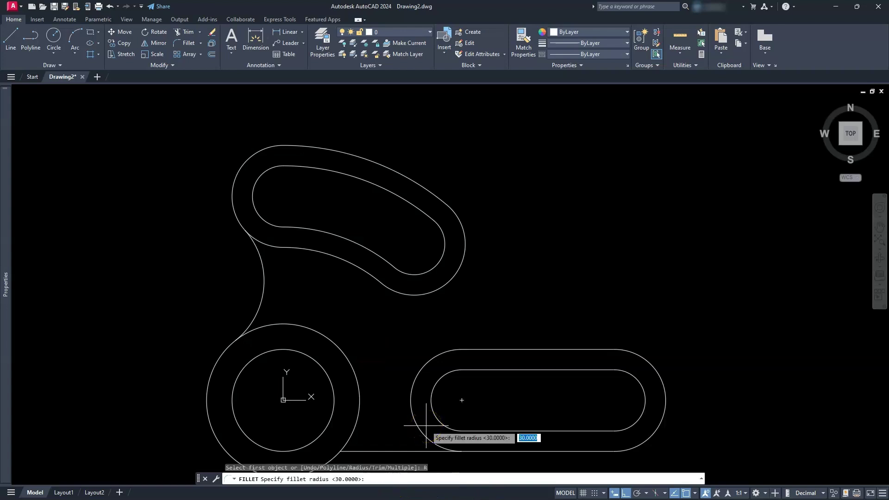
type("30")
key("Return")
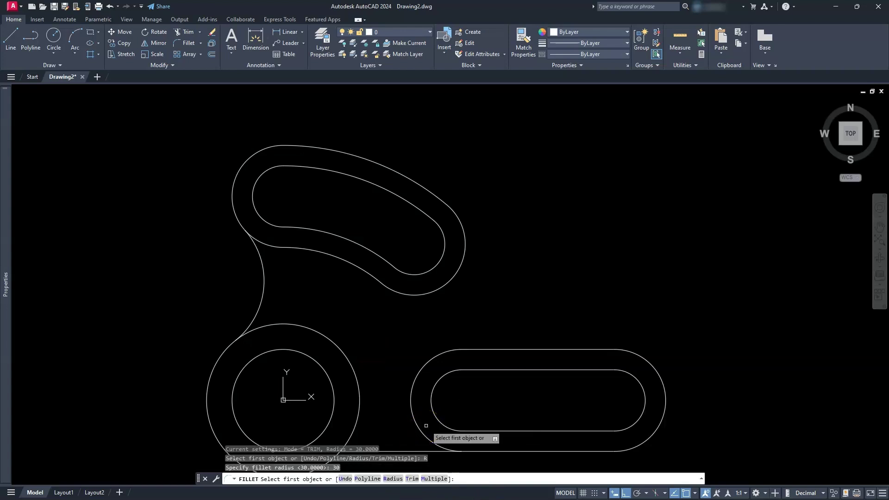
left_click(411, 478)
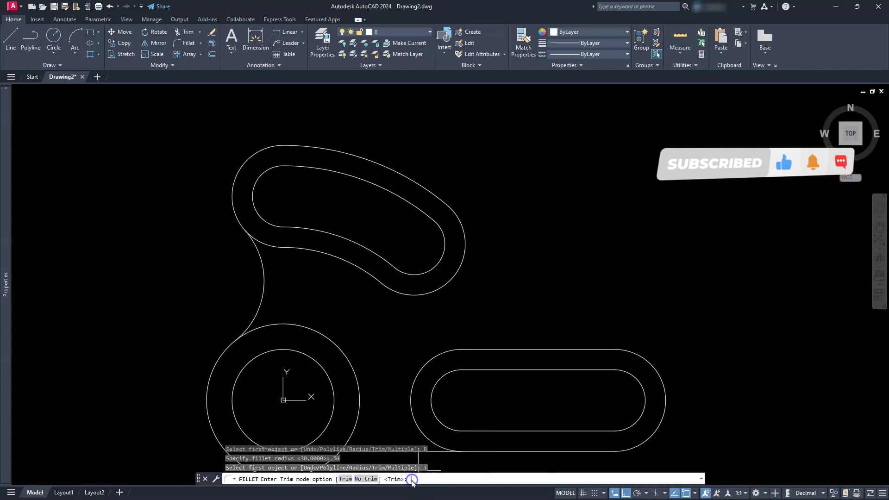
left_click(412, 480)
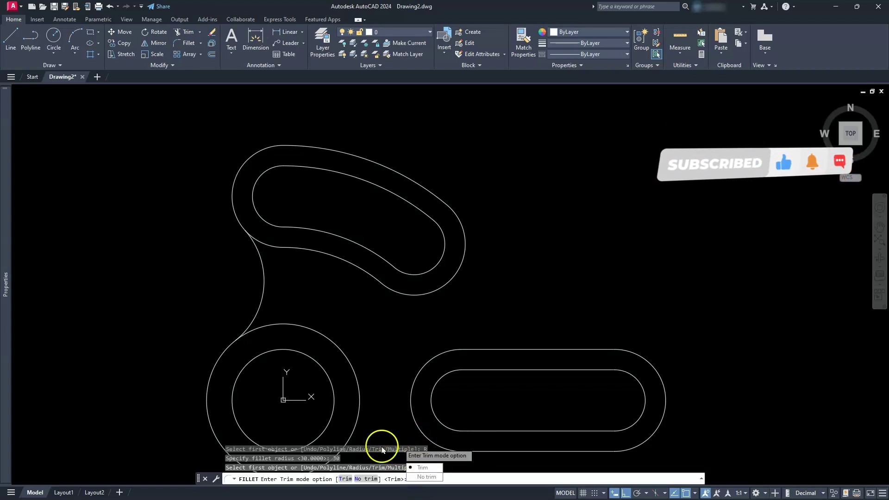
left_click(422, 476)
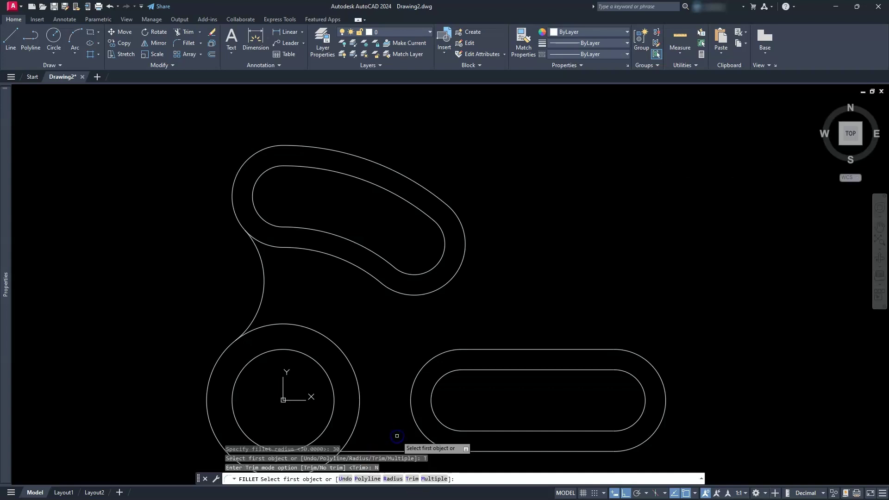
left_click(456, 271)
left_click(532, 351)
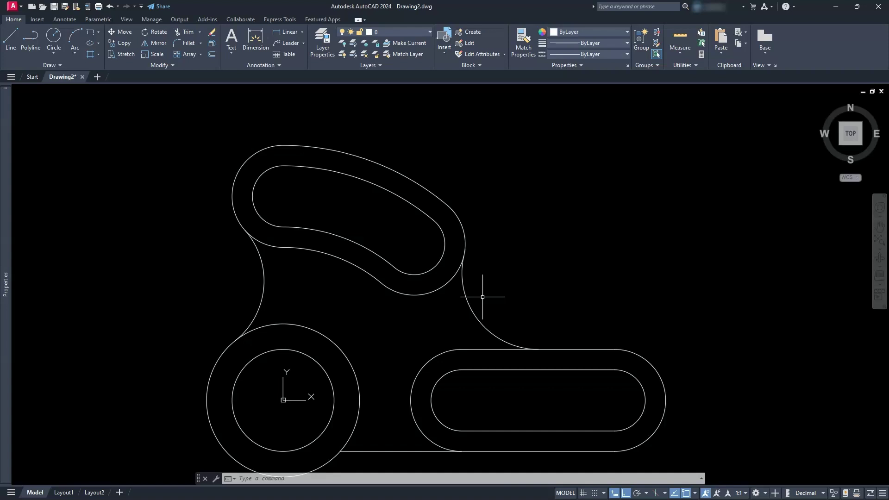
- Set the Fillet command's trim mode back to Trim and leave the command
left_click(184, 43)
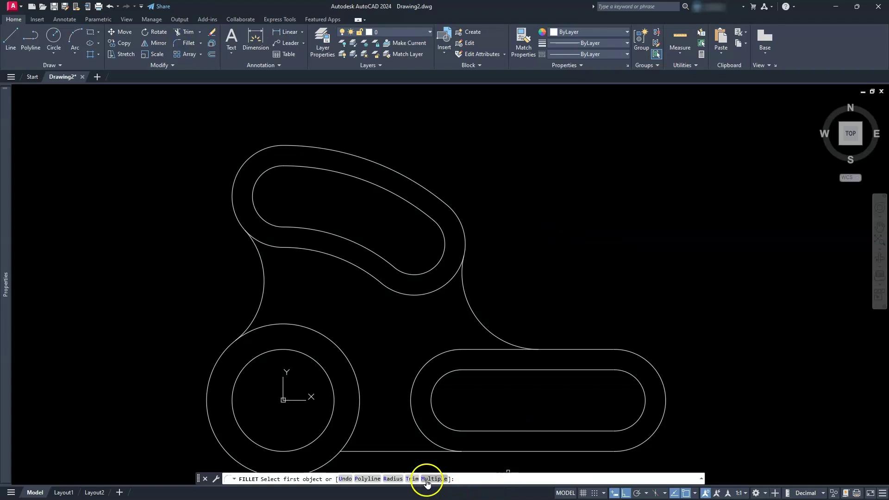
left_click(411, 478)
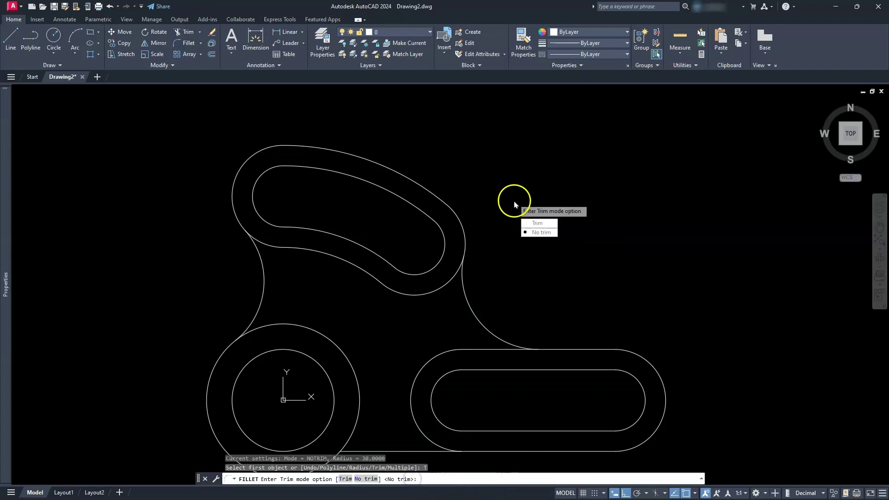
left_click(537, 224)
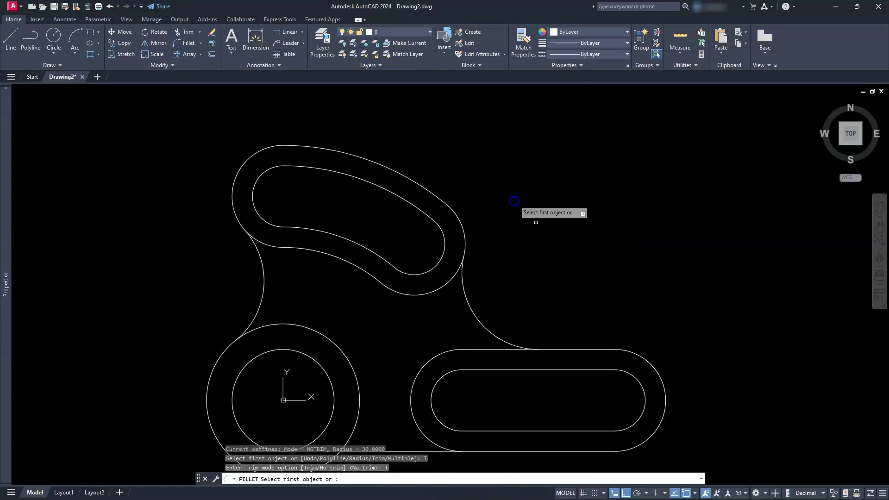
right_click(556, 171)
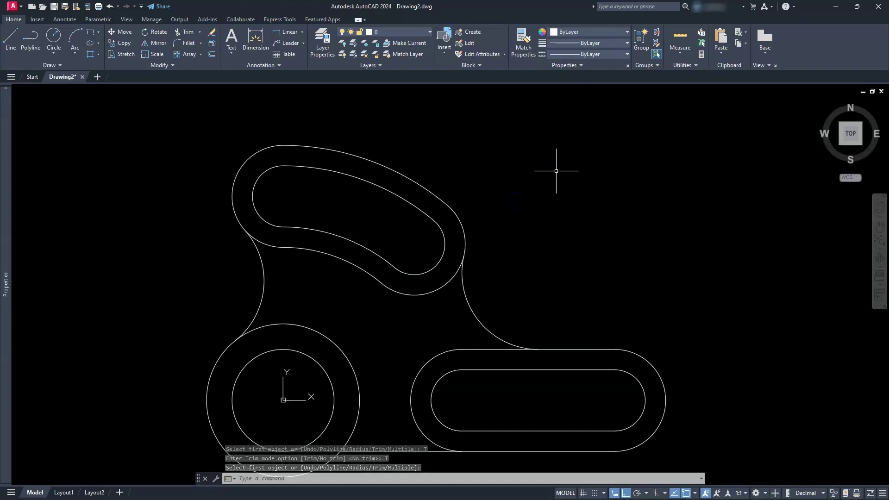
left_click(556, 171)
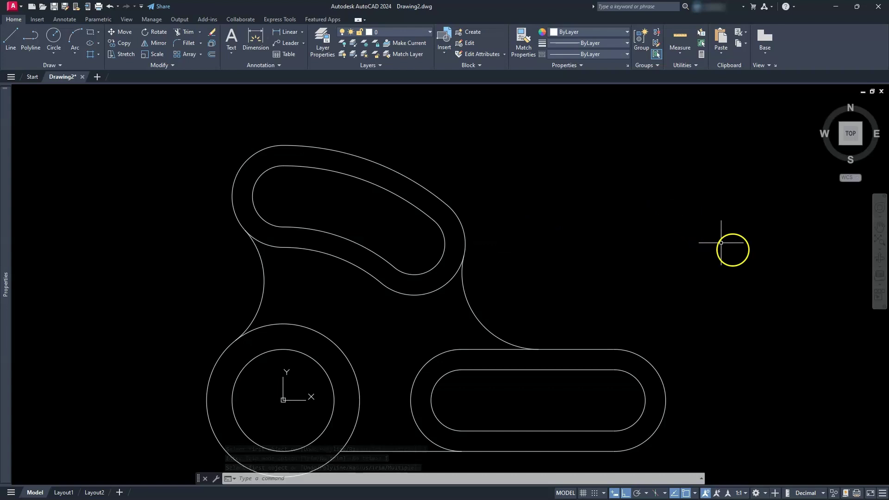
scroll(503, 296, "down", 1)
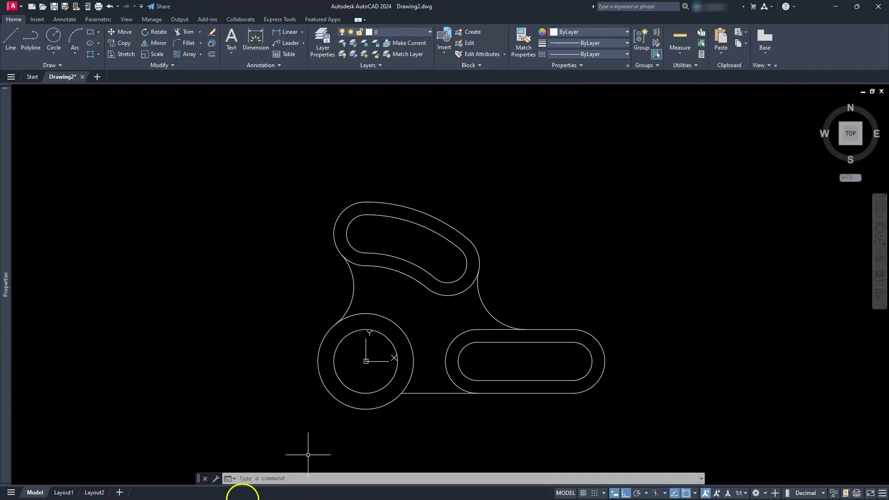
key("ctrl+1")
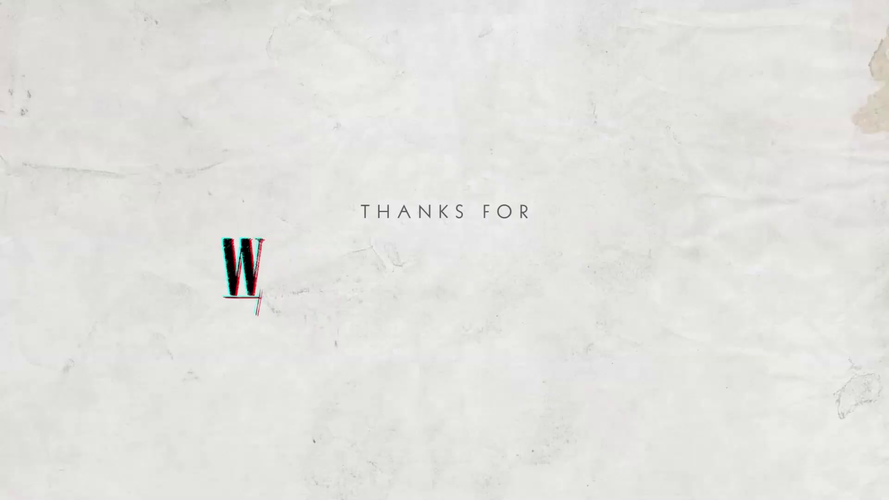